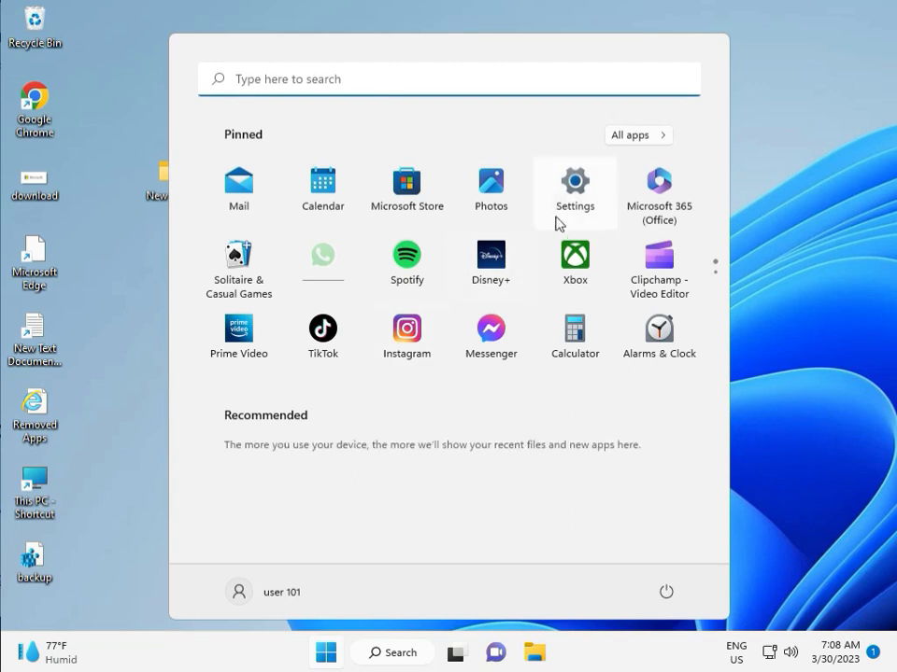
# Step: Run the Windows Update troubleshooter from the other troubleshooters in Settings, and close it and Settings when it completes
pyautogui.click(584, 190)
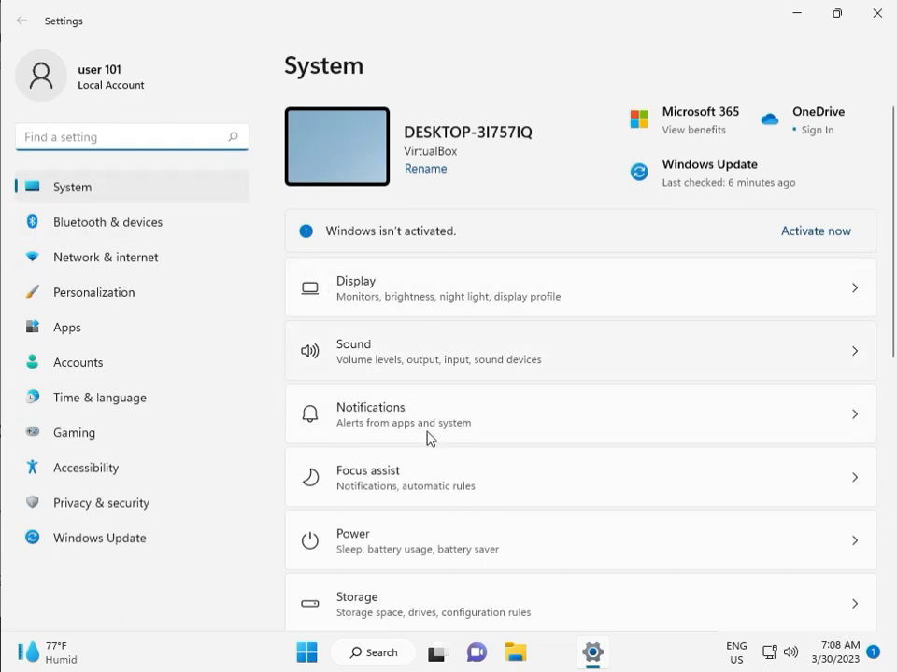
pyautogui.scroll(-3, 428, 438)
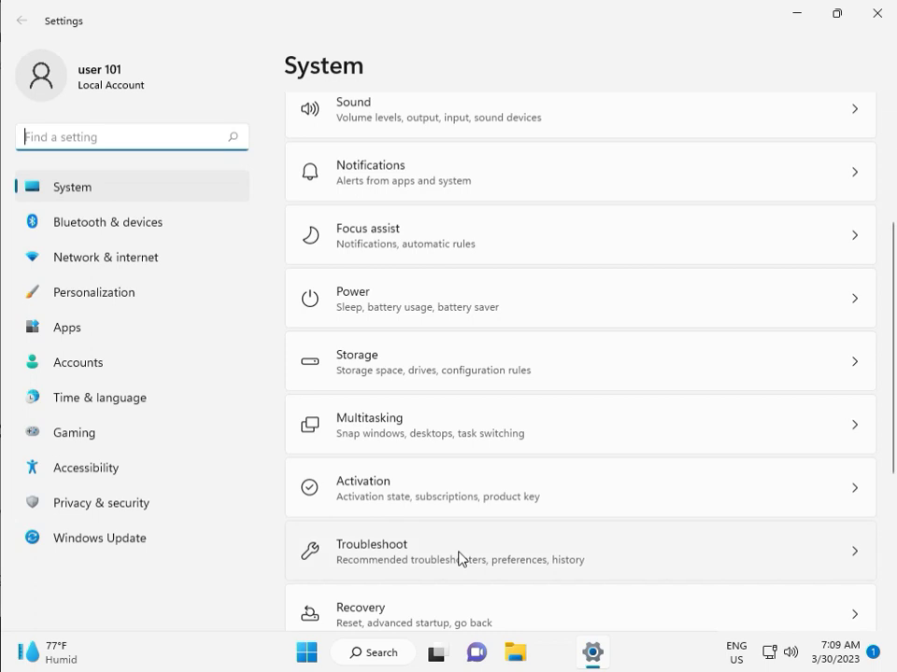
pyautogui.click(459, 559)
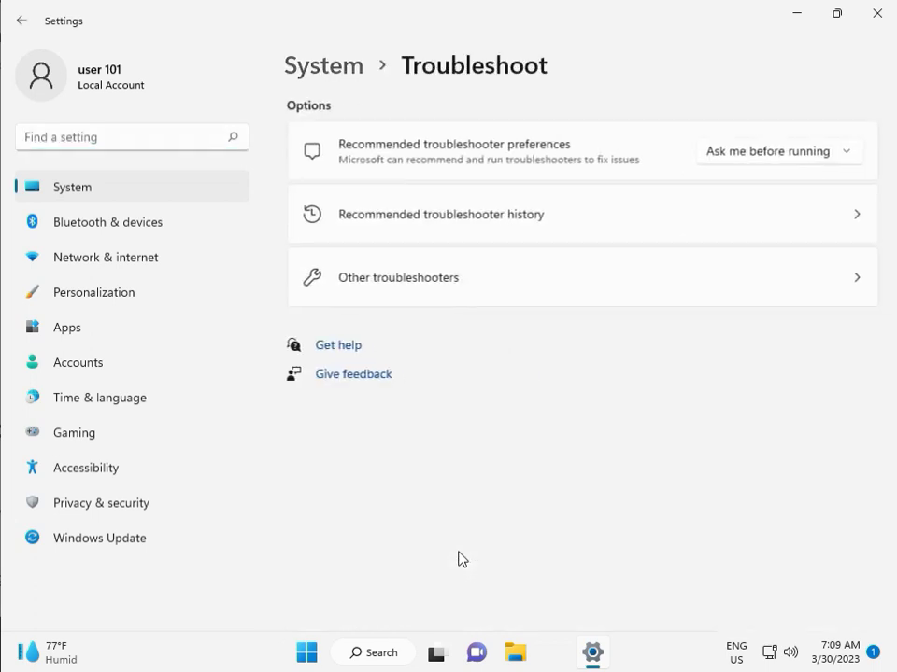
pyautogui.click(388, 280)
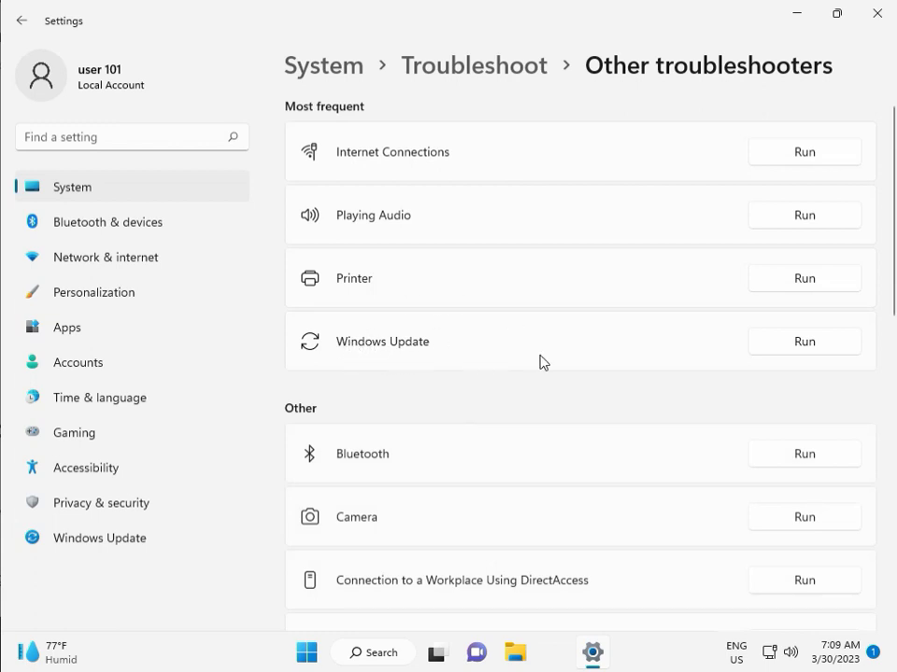
pyautogui.click(799, 344)
pyautogui.moveTo(422, 148); pyautogui.dragTo(303, 106)
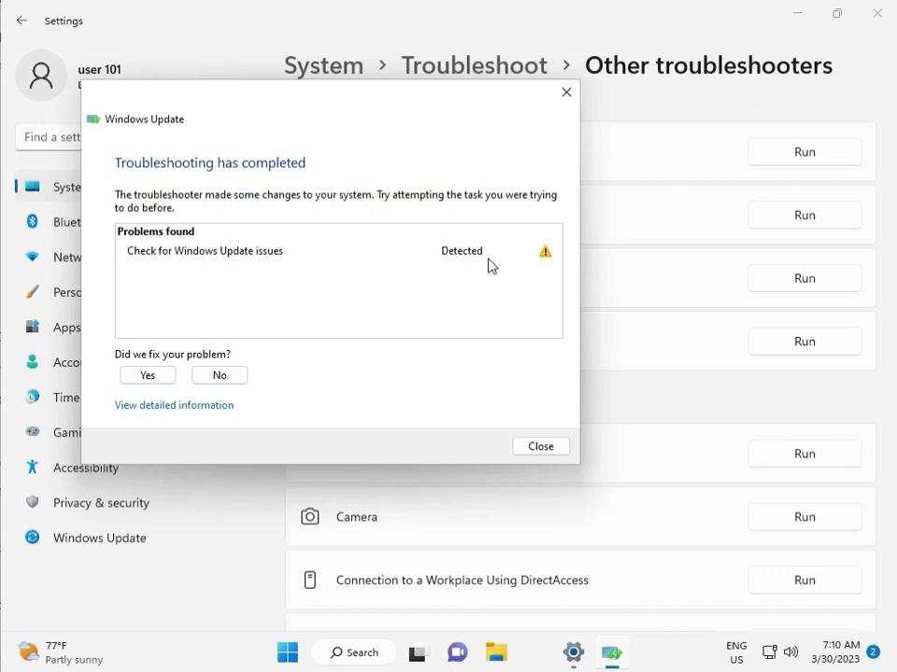
pyautogui.click(544, 449)
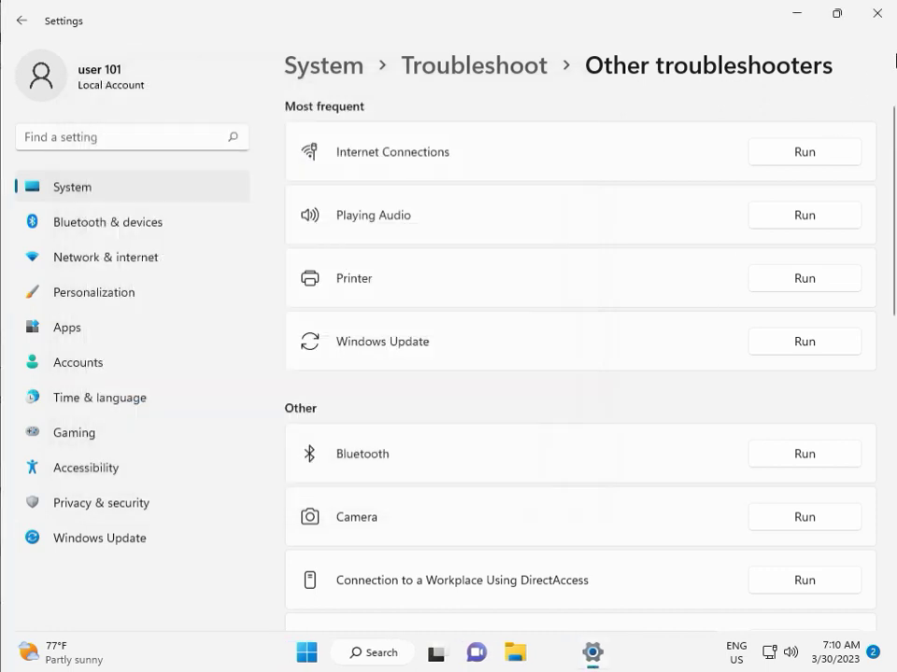
pyautogui.click(887, 29)
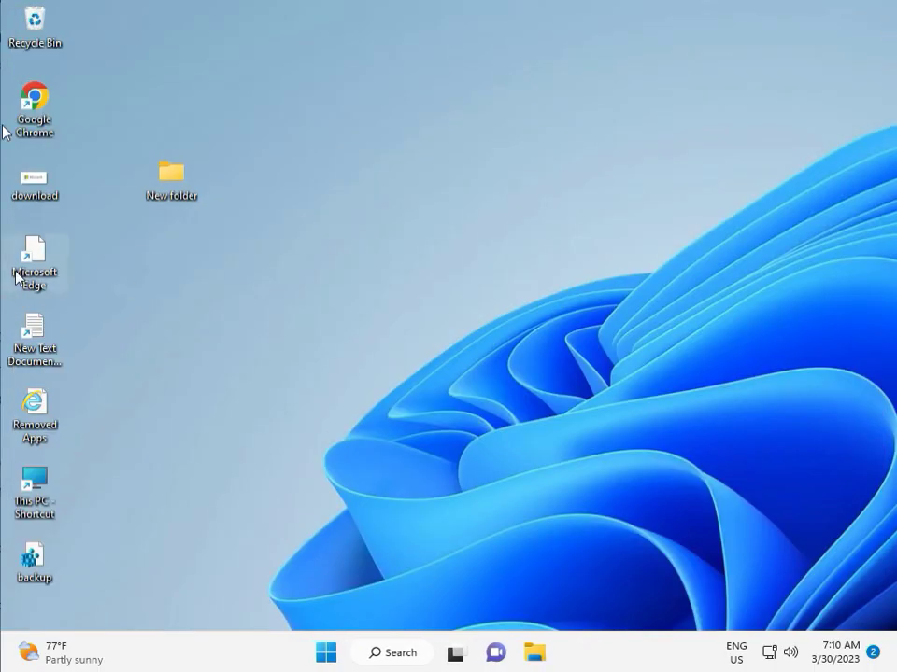
# Step: Open the C:\Windows\SoftwareDistribution folder in File Explorer
pyautogui.click(533, 657)
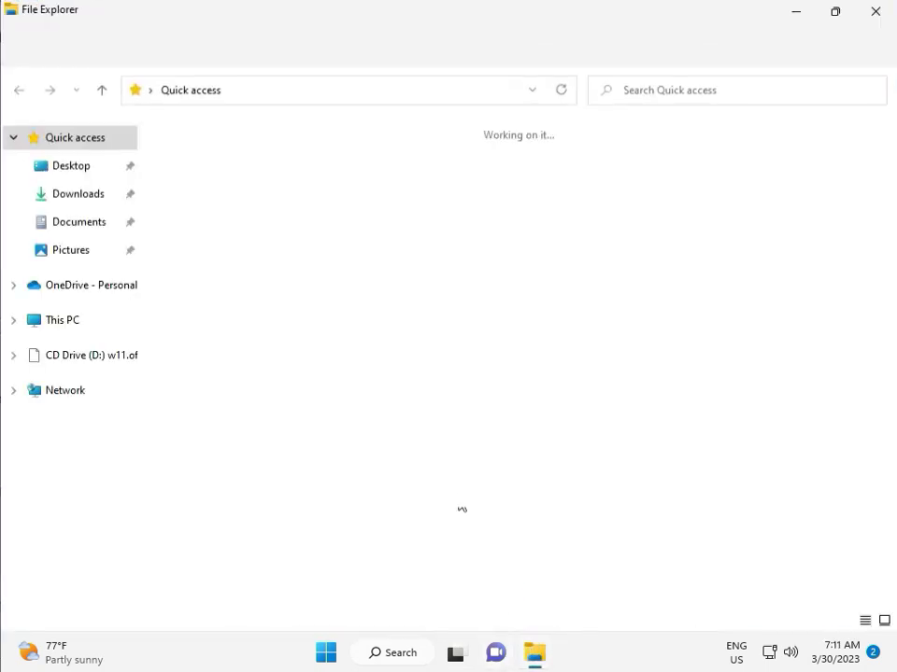
pyautogui.click(96, 331)
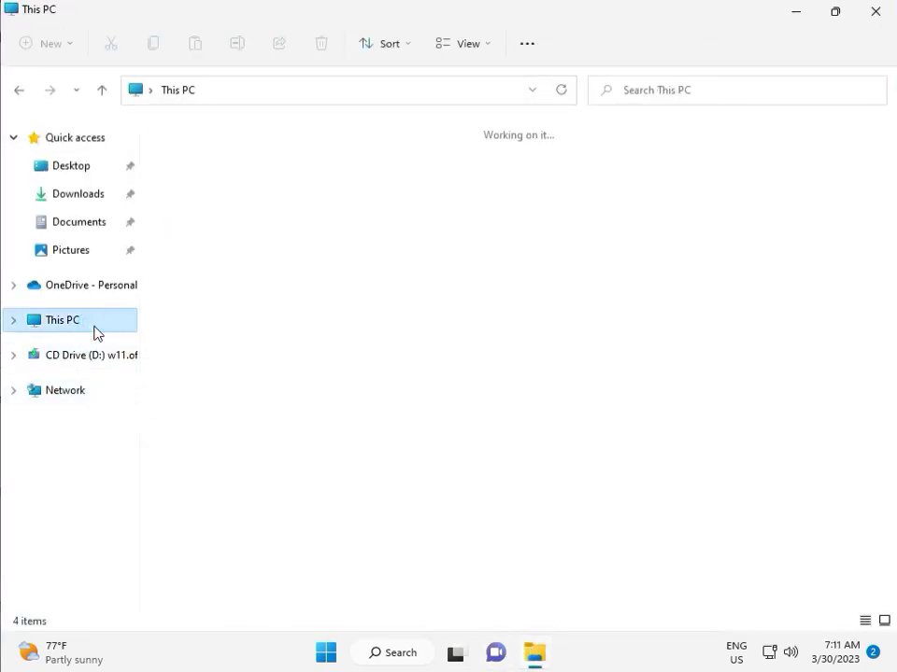
pyautogui.click(285, 299)
pyautogui.doubleClick(285, 299)
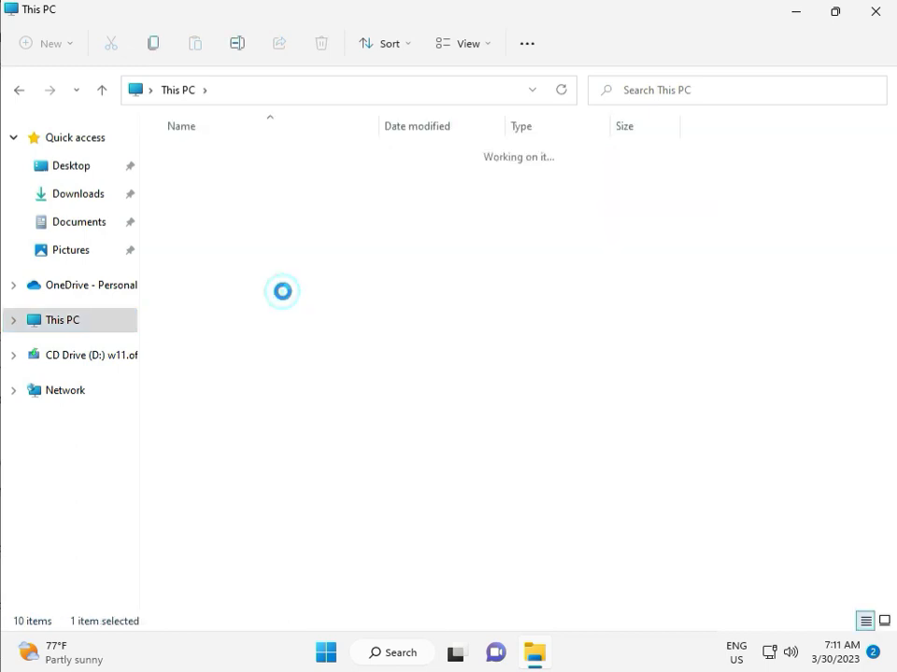
pyautogui.click(230, 483)
pyautogui.doubleClick(230, 483)
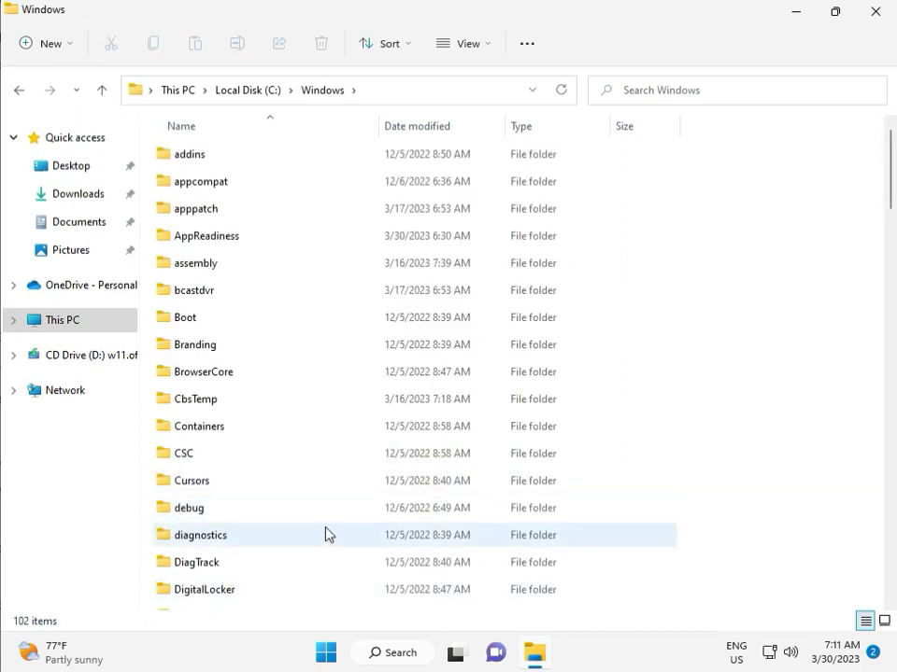
pyautogui.scroll(-11, 326, 534)
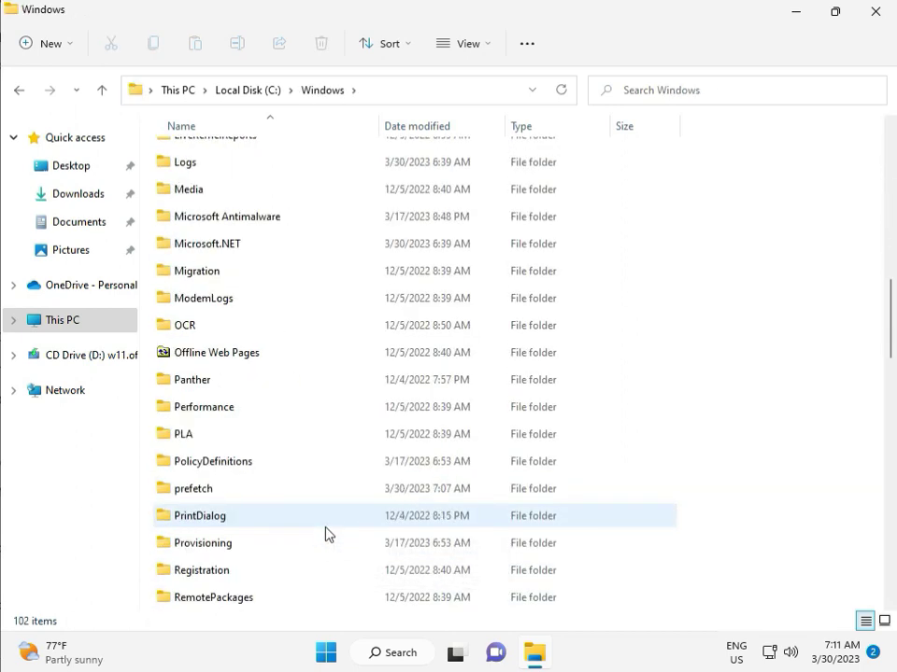
pyautogui.scroll(-4, 326, 534)
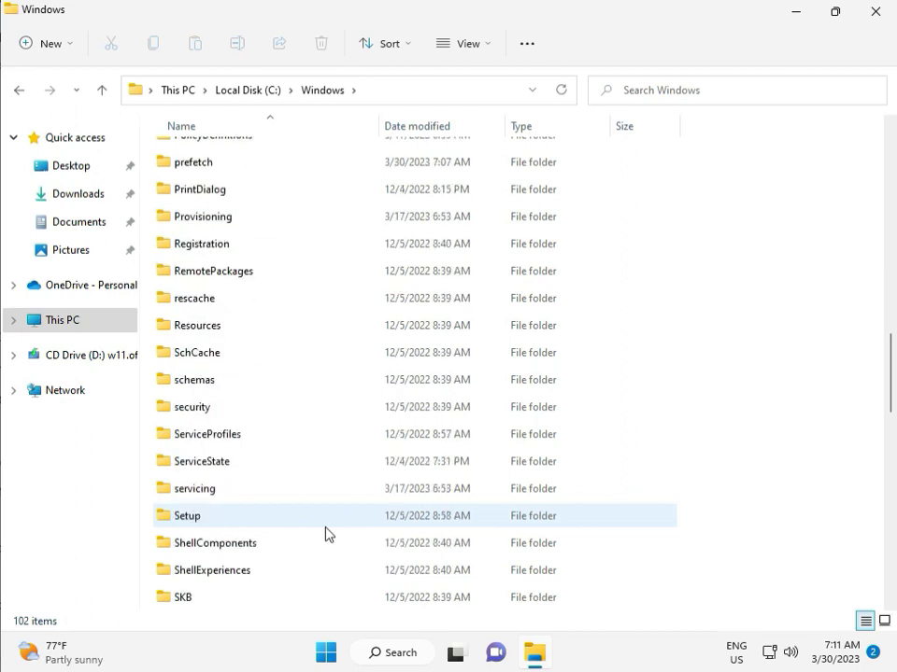
pyautogui.scroll(-2, 318, 528)
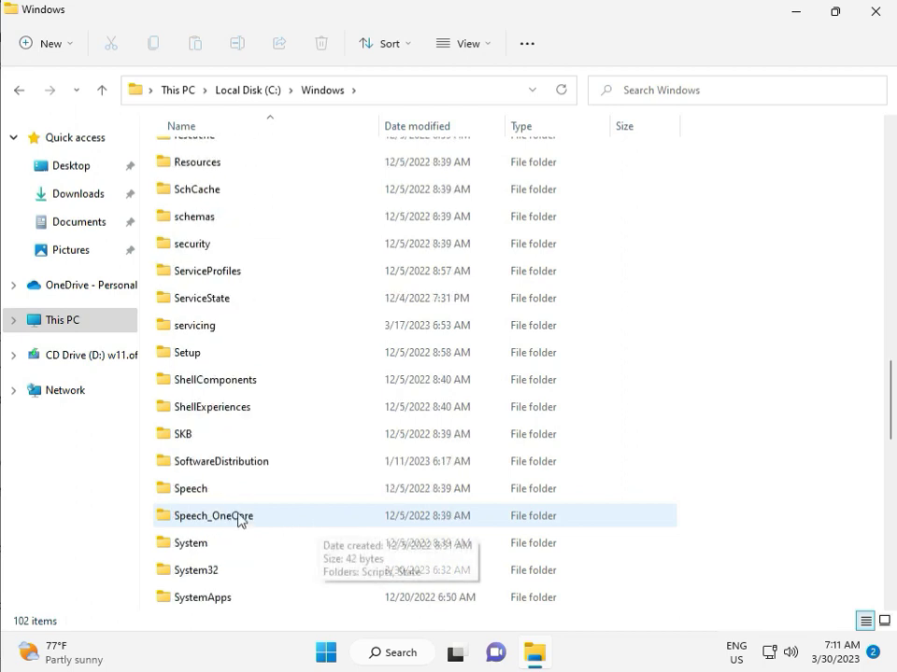
pyautogui.click(210, 461)
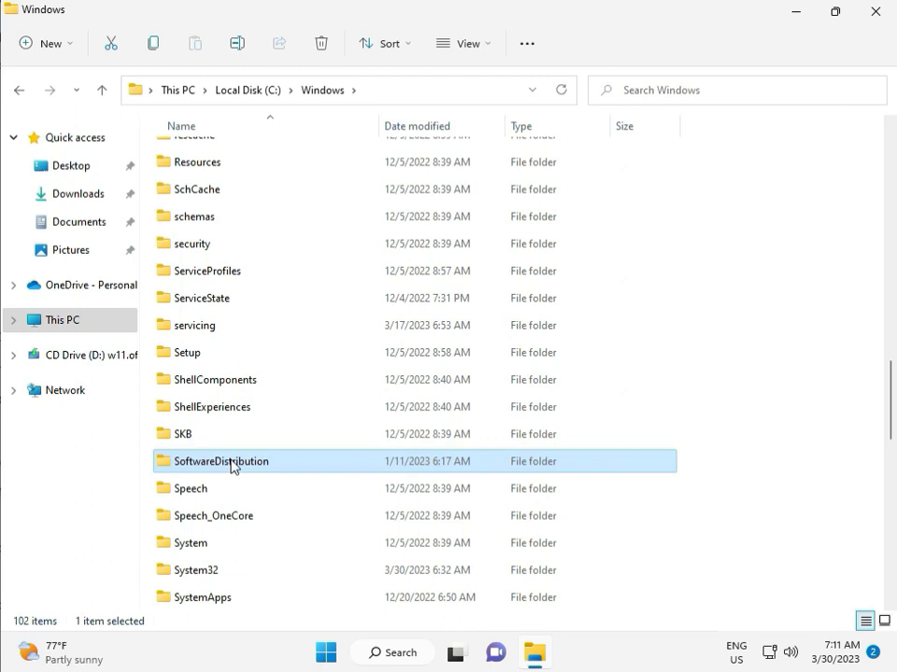
pyautogui.doubleClick(232, 465)
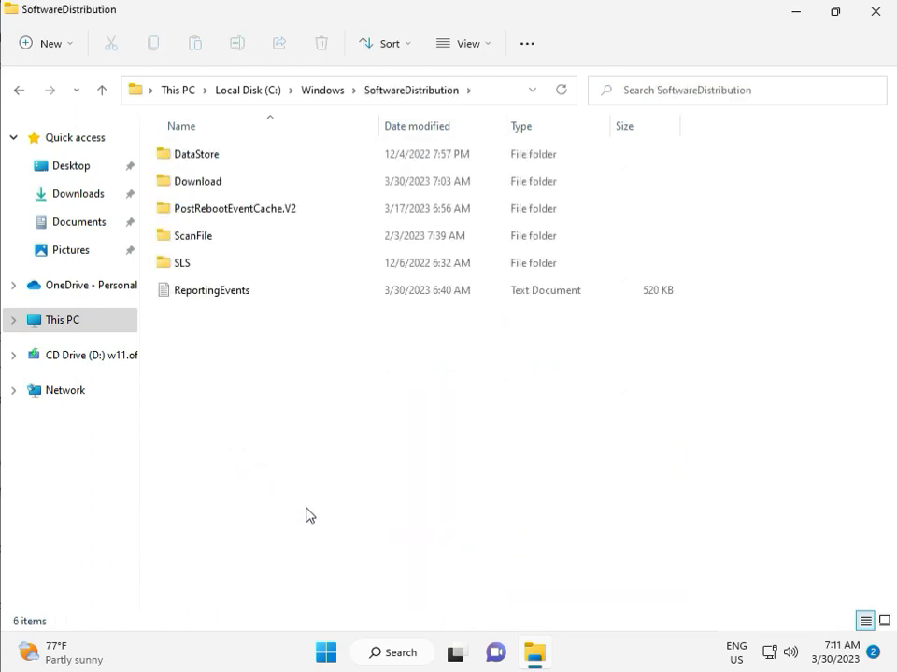
# Step: Delete all files and folders inside SoftwareDistribution's Download folder and close File Explorer
pyautogui.moveTo(465, 670)
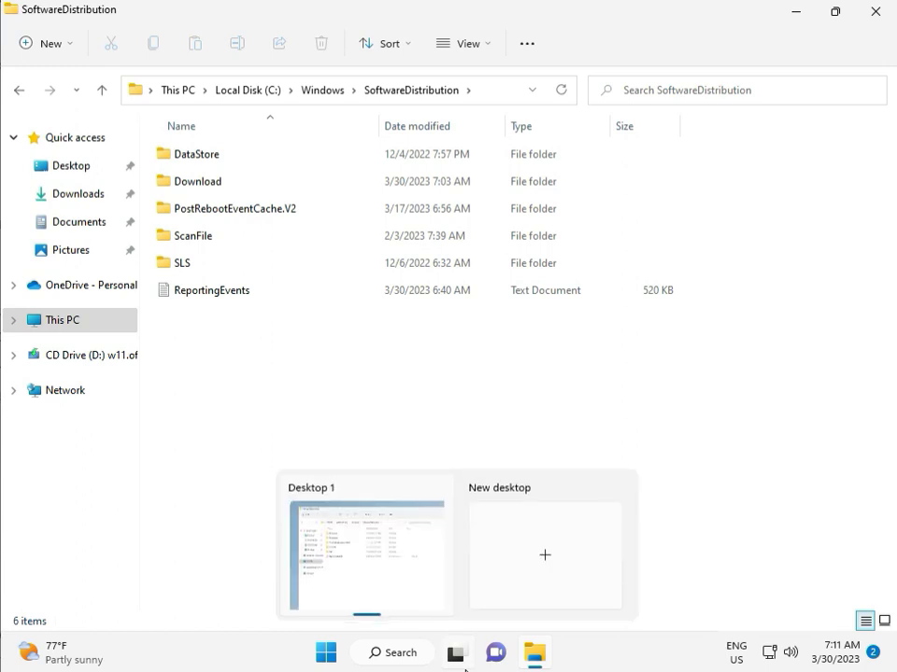
pyautogui.click(271, 386)
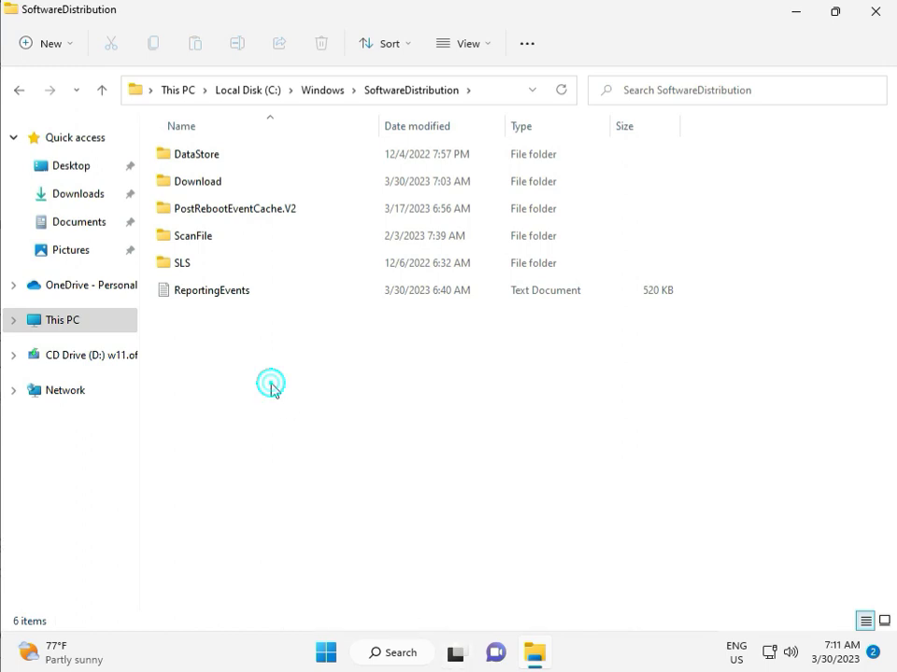
pyautogui.doubleClick(226, 188)
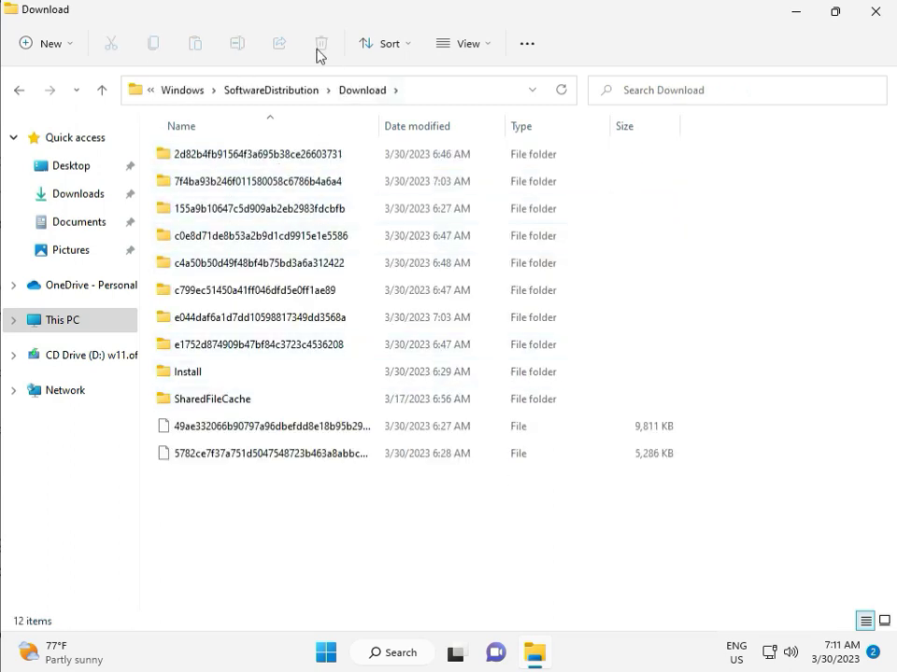
pyautogui.moveTo(255, 515); pyautogui.dragTo(266, 160)
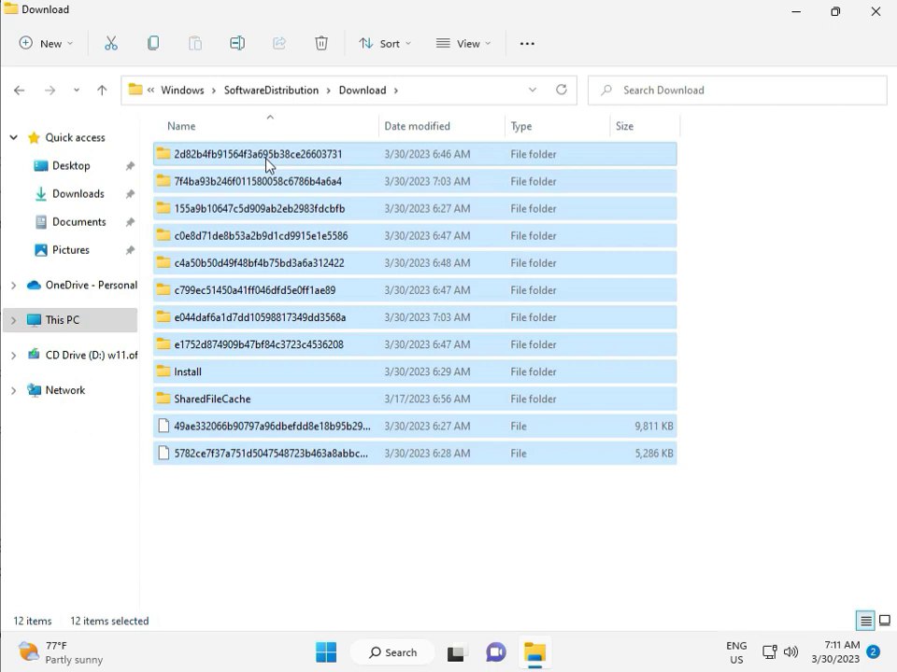
pyautogui.press('Delete')
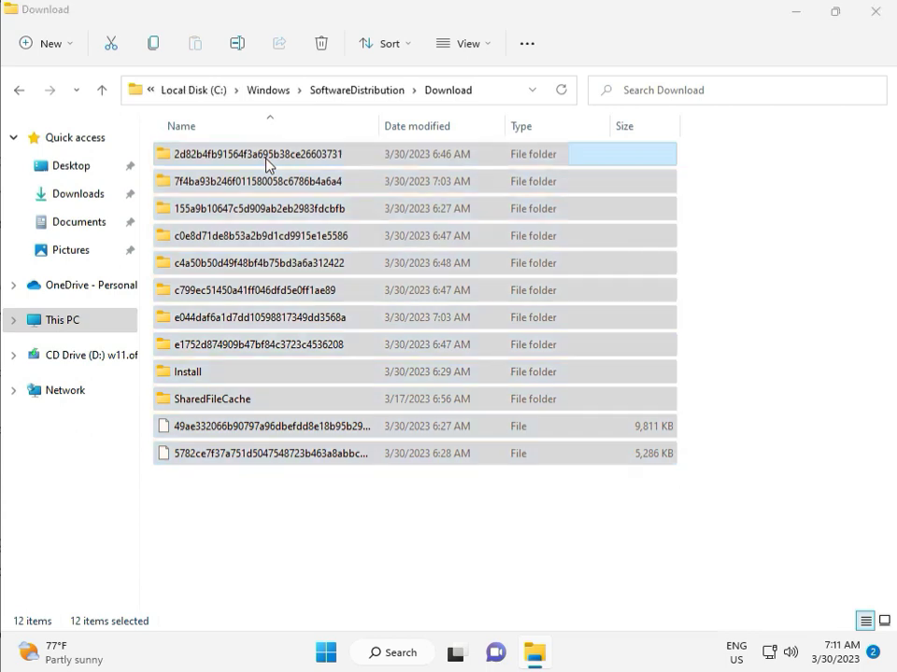
pyautogui.click(266, 237)
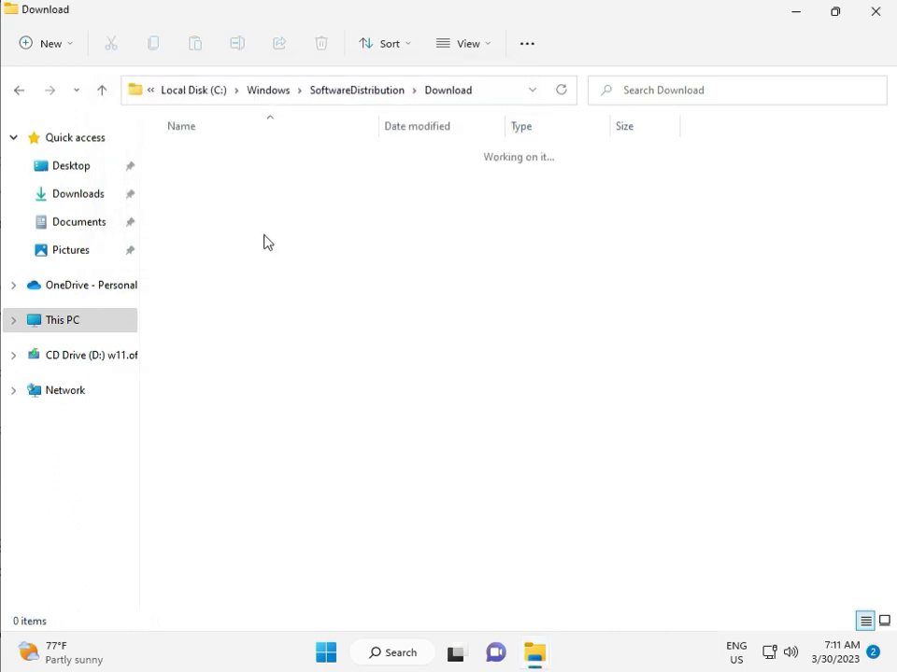
pyautogui.click(360, 91)
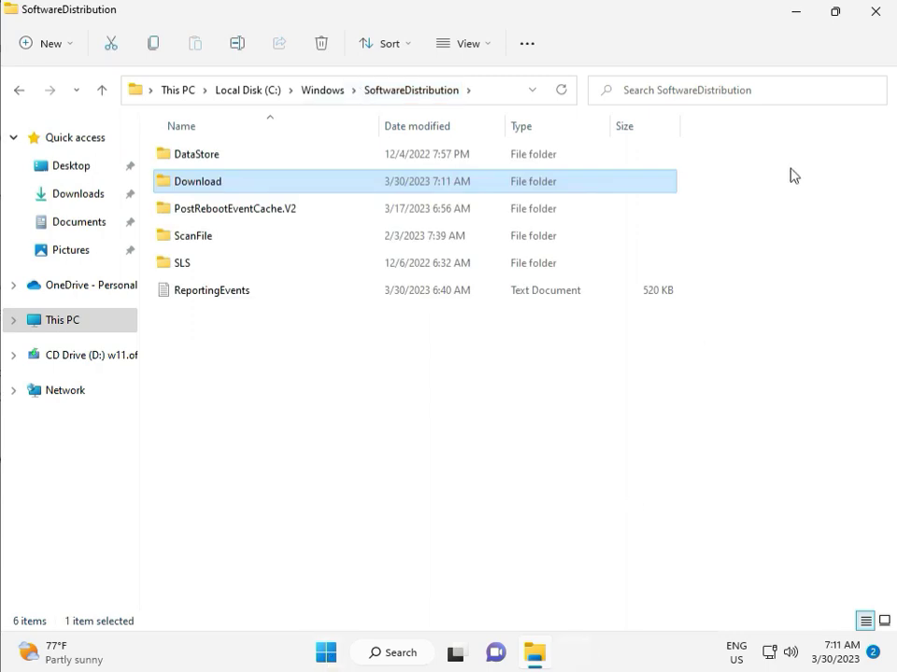
pyautogui.click(877, 20)
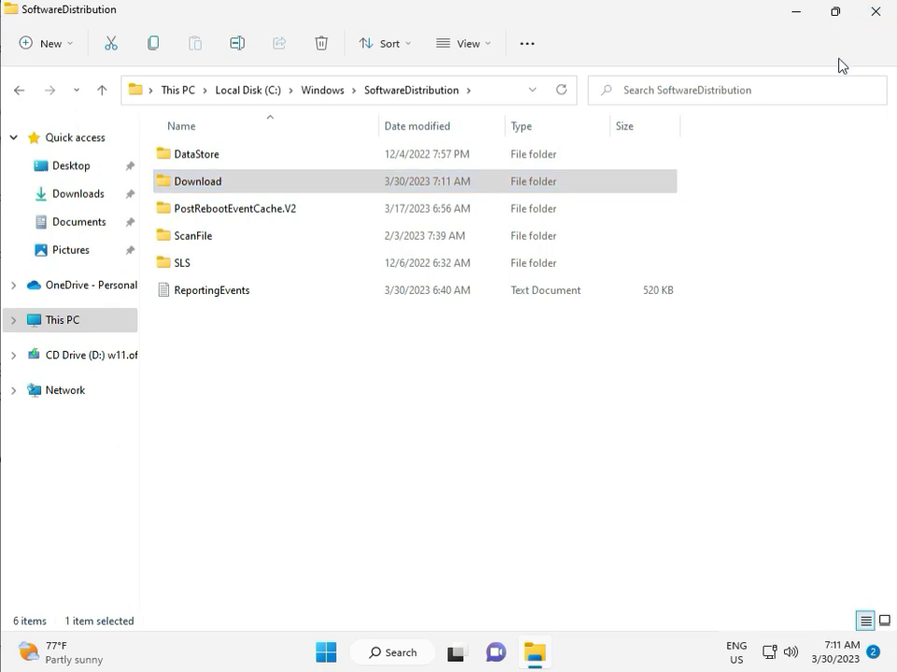
pyautogui.click(880, 17)
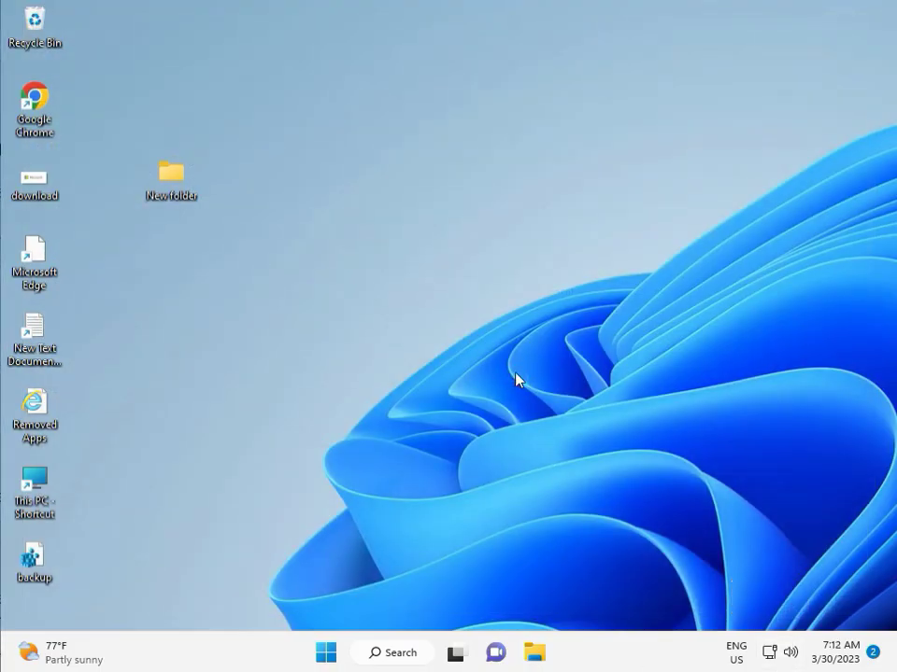
# Step: Open the Services console with services.msc and restart the Windows Update service
pyautogui.press('super+r')
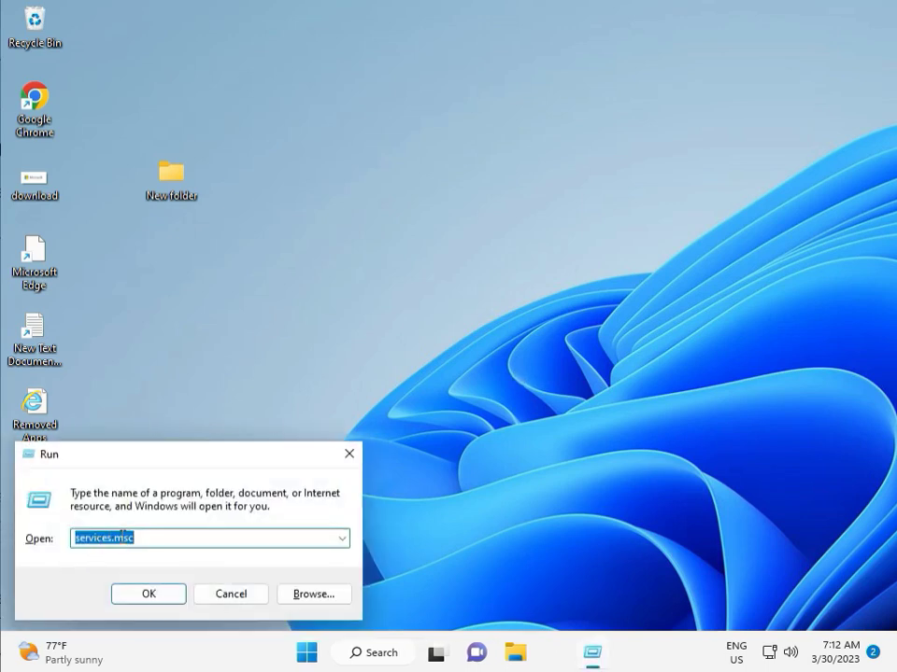
pyautogui.click(149, 594)
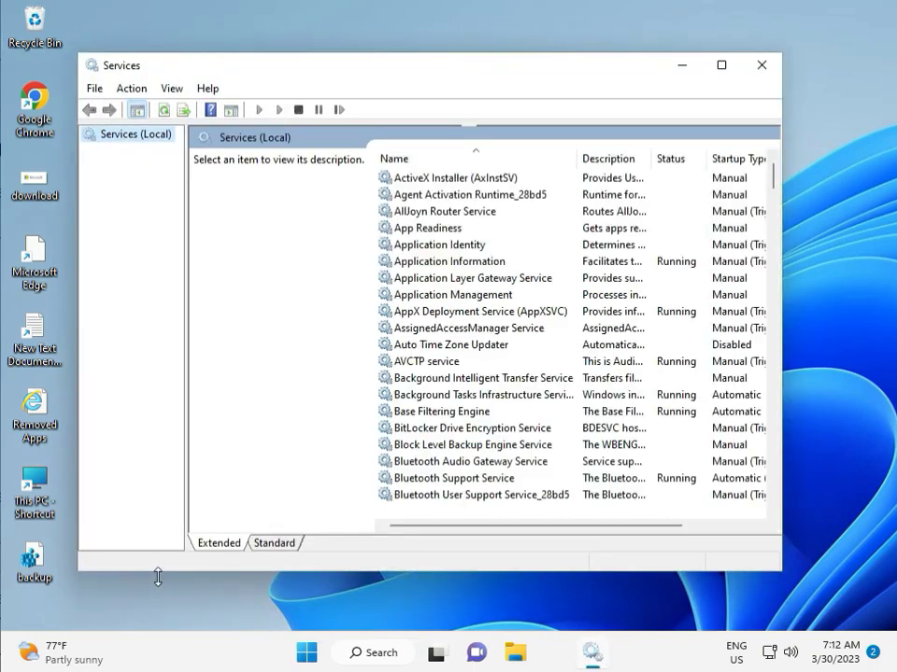
pyautogui.click(473, 277)
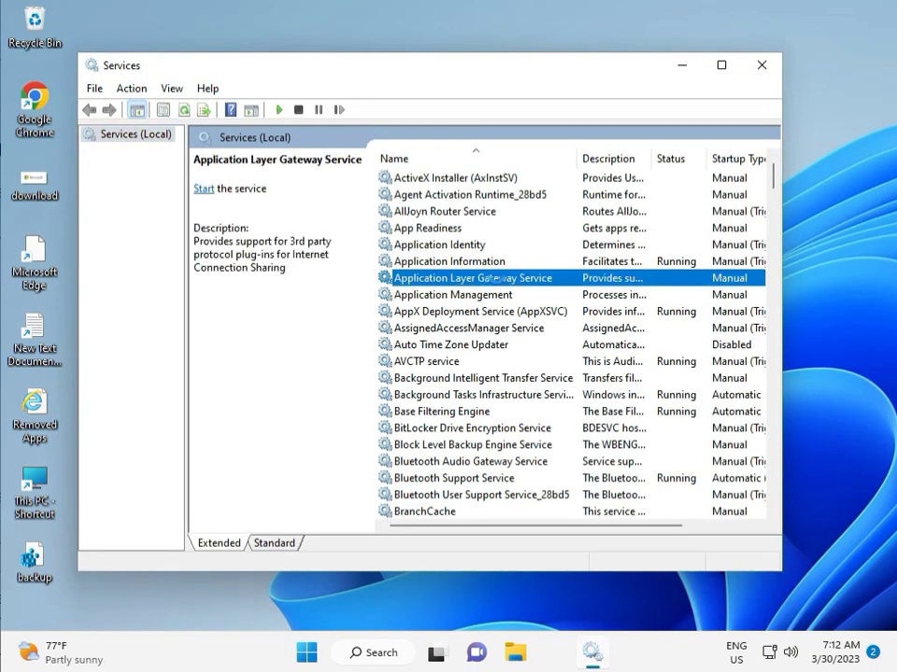
pyautogui.press('w')
pyautogui.scroll(-3, 477, 308)
pyautogui.scroll(-7, 459, 422)
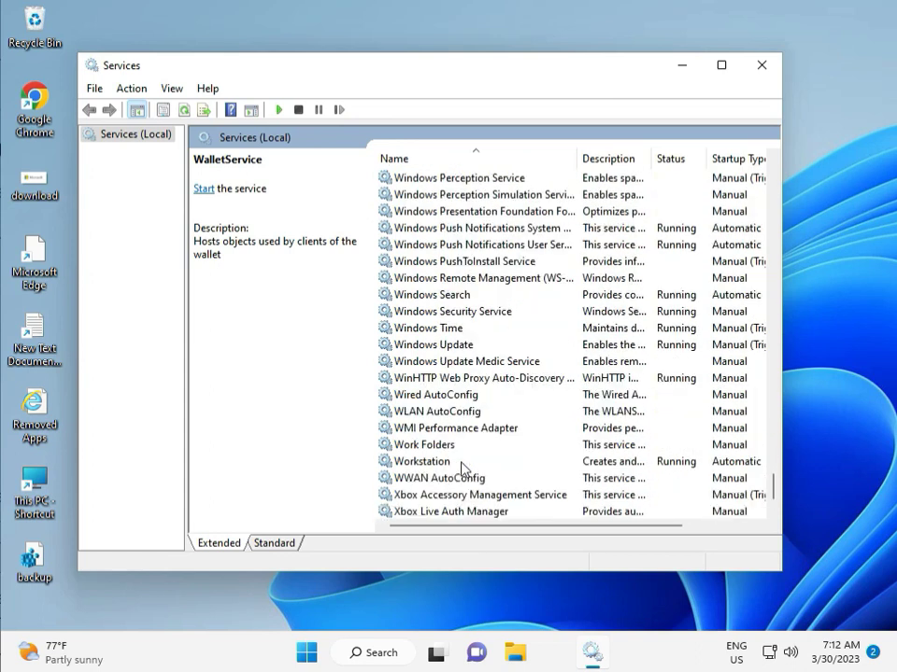
pyautogui.click(464, 347)
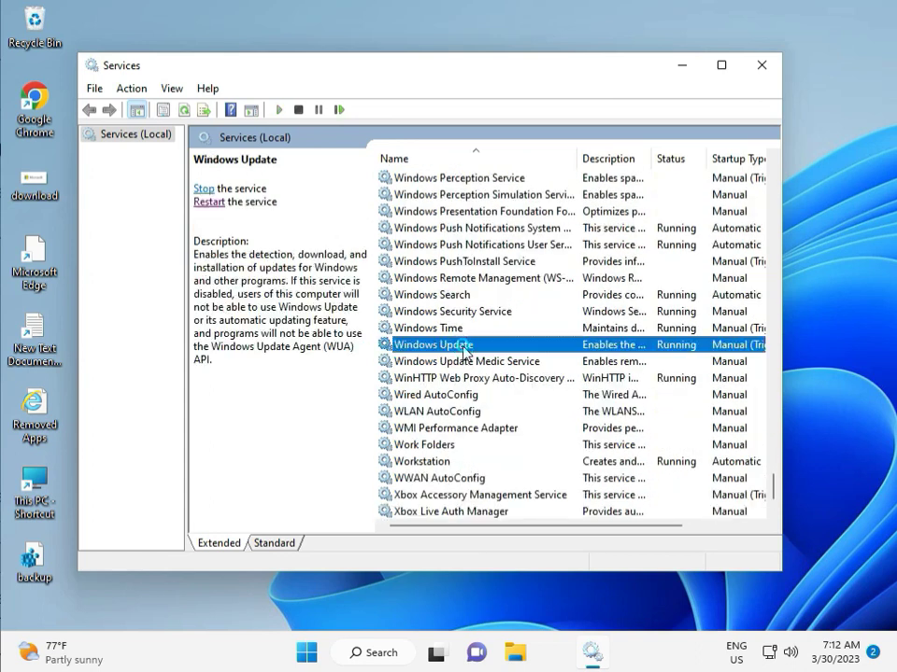
pyautogui.click(209, 202)
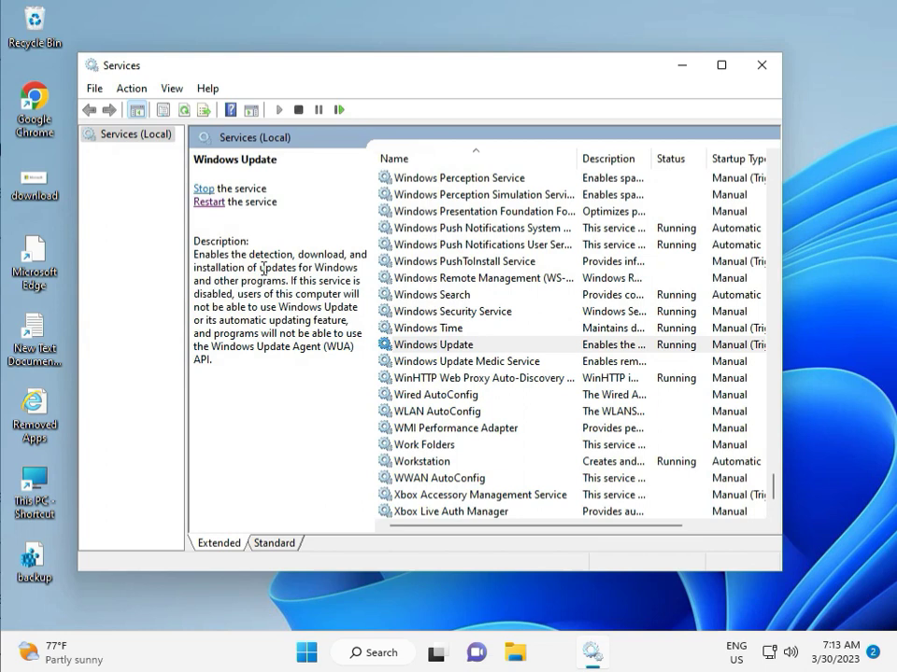
# Step: Set the Windows Update service's startup type to Automatic and apply the change
pyautogui.doubleClick(457, 346)
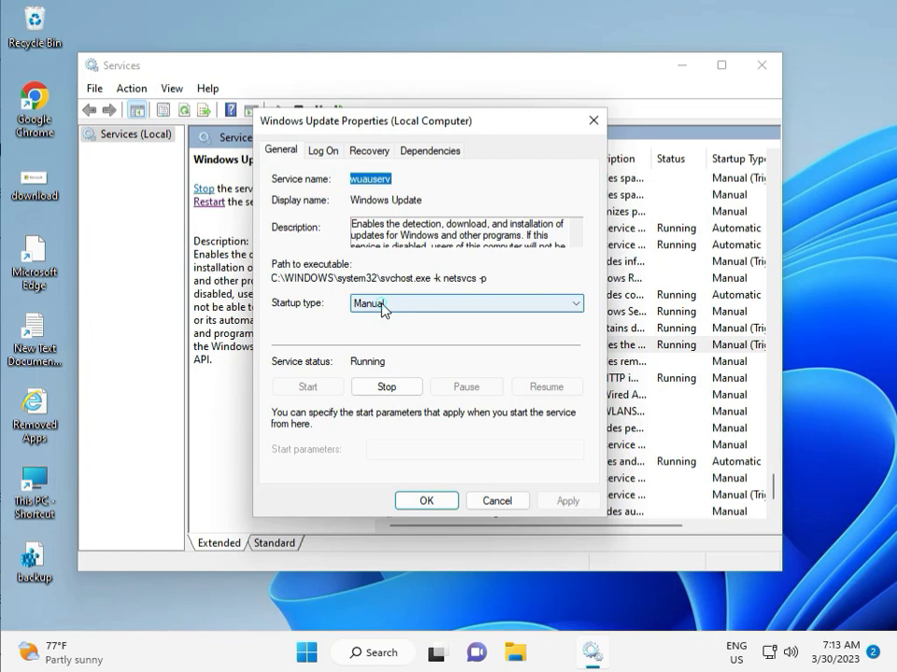
pyautogui.click(382, 305)
pyautogui.click(370, 332)
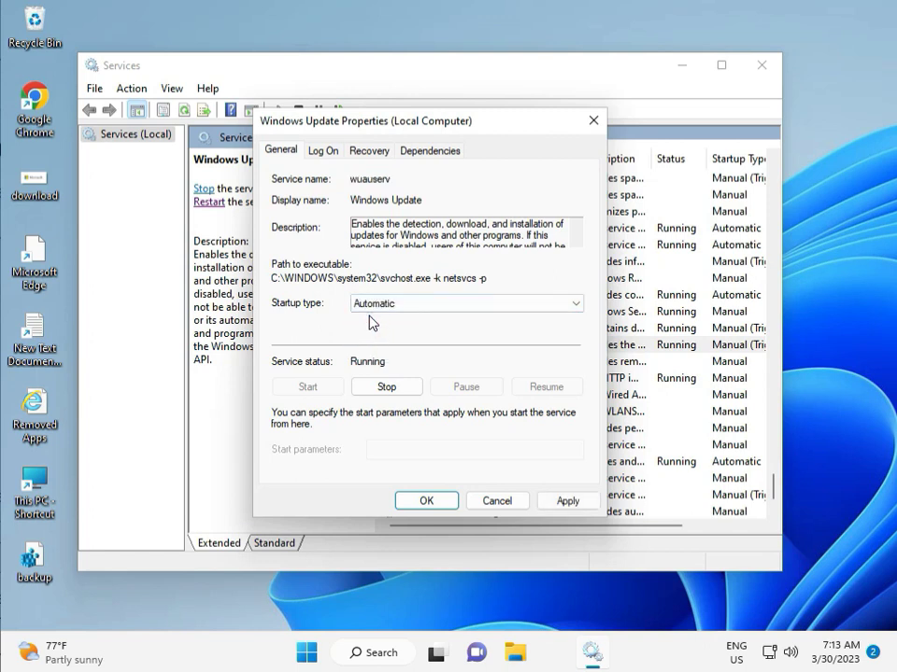
pyautogui.click(569, 502)
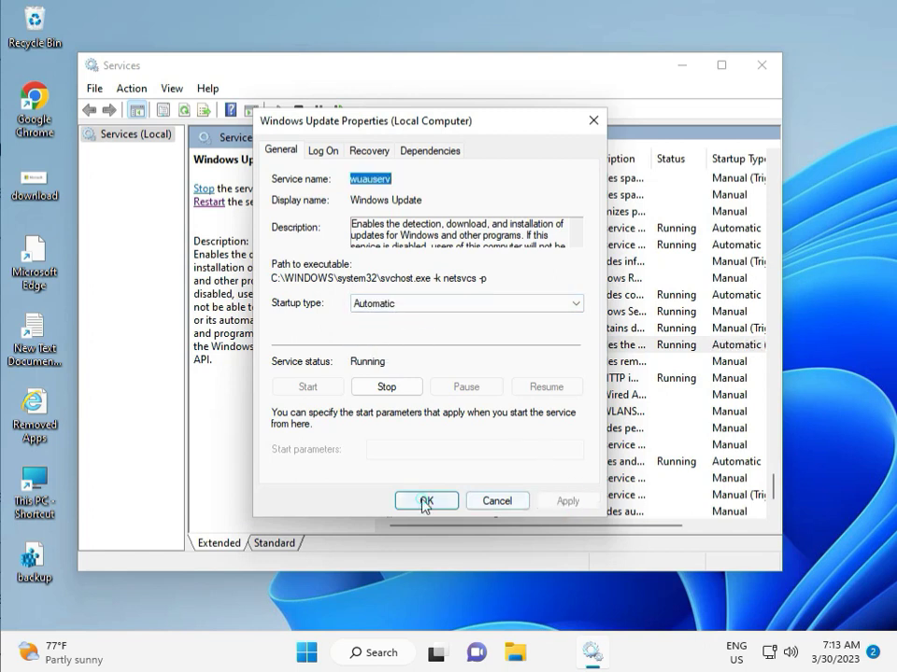
pyautogui.click(425, 501)
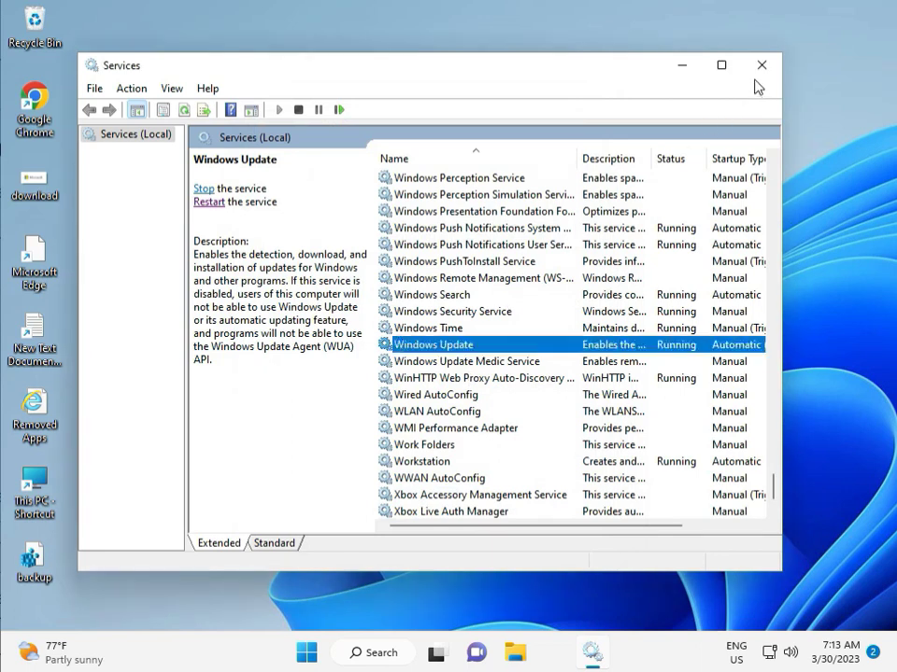
# Step: Close the Services console and open the Registry Editor with regedit, allowing it to make changes to the device
pyautogui.click(761, 66)
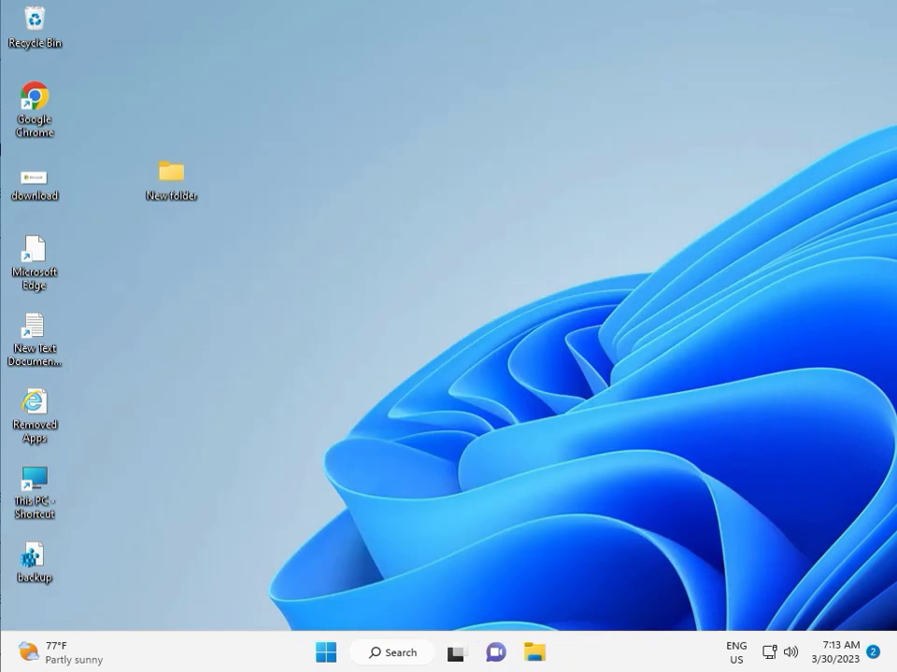
pyautogui.click(498, 471)
pyautogui.click(362, 475)
pyautogui.press('super+r')
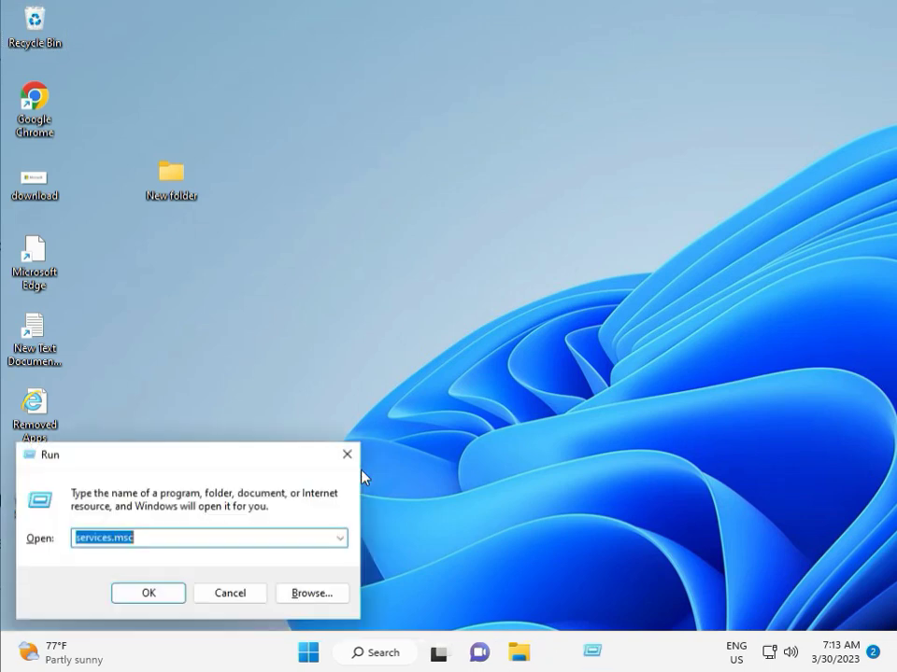
pyautogui.write('regedit')
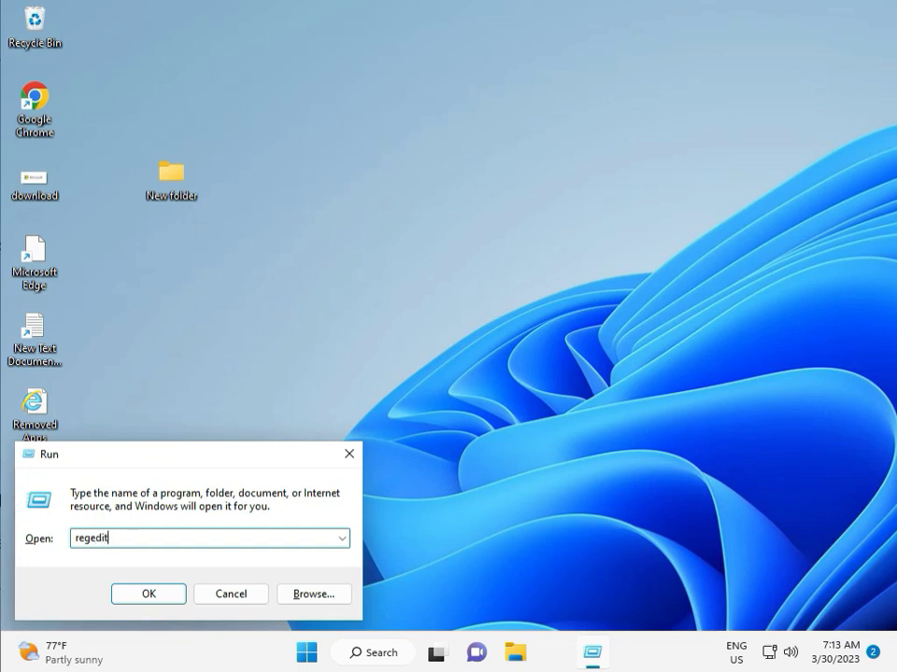
pyautogui.press('Return')
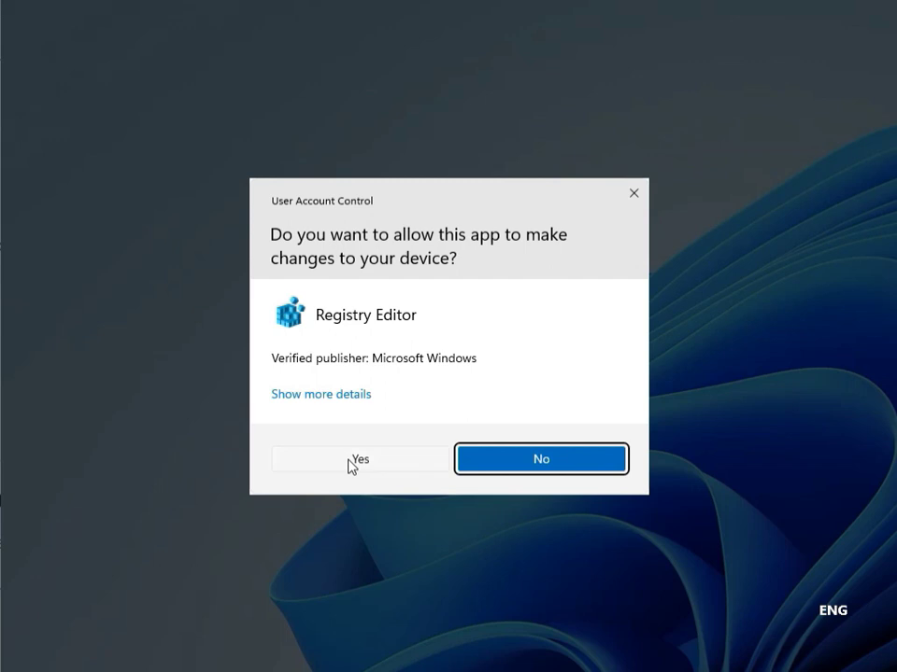
pyautogui.click(347, 462)
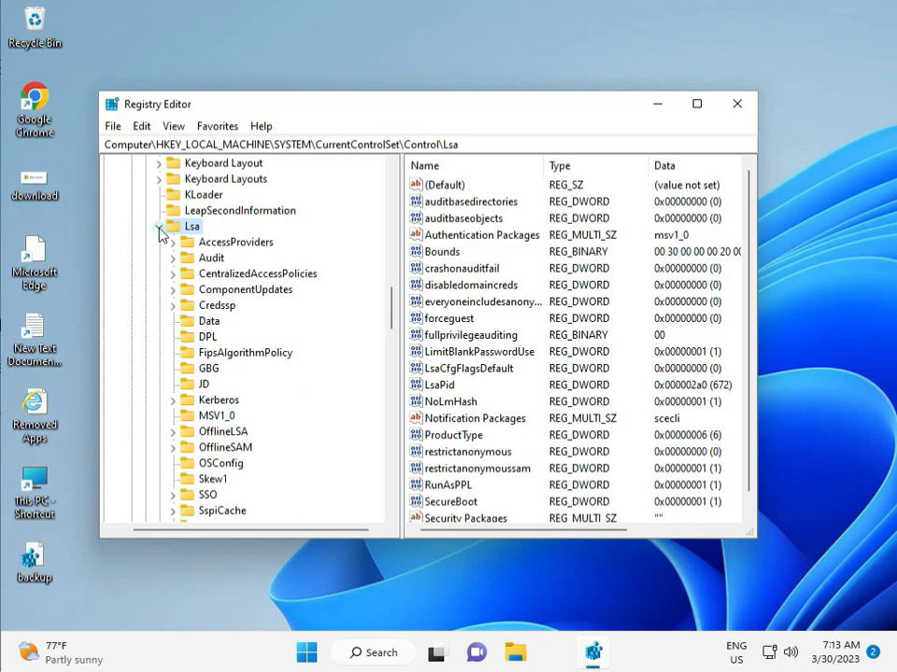
# Step: Examine the subkeys under HKEY_LOCAL_MACHINE\SOFTWARE\Policies\Microsoft\Windows in the registry, and close the Registry Editor
pyautogui.scroll(20, 164, 247)
pyautogui.click(116, 306)
pyautogui.click(124, 210)
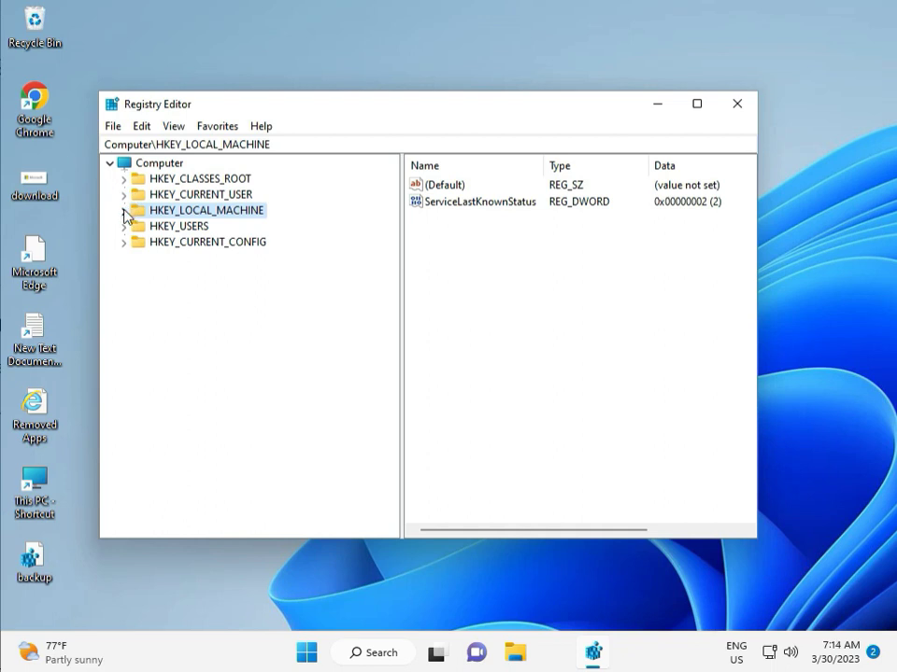
pyautogui.click(124, 211)
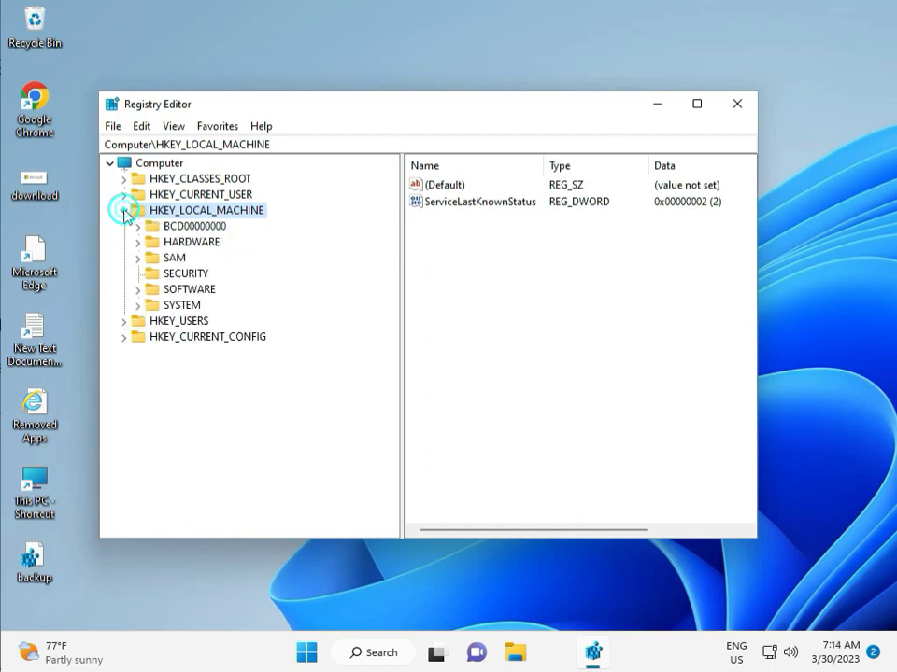
pyautogui.click(138, 290)
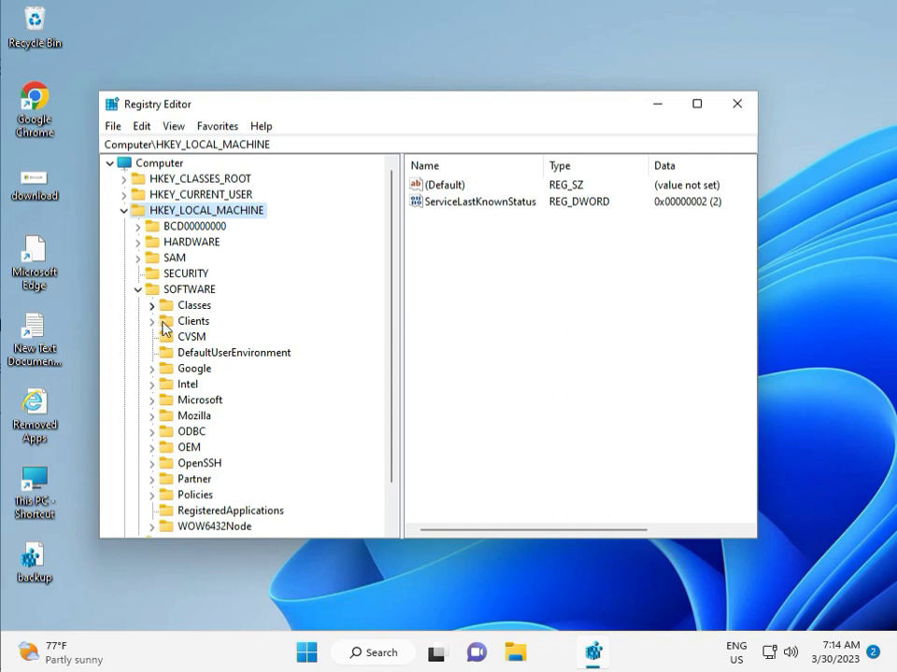
pyautogui.scroll(-1, 185, 374)
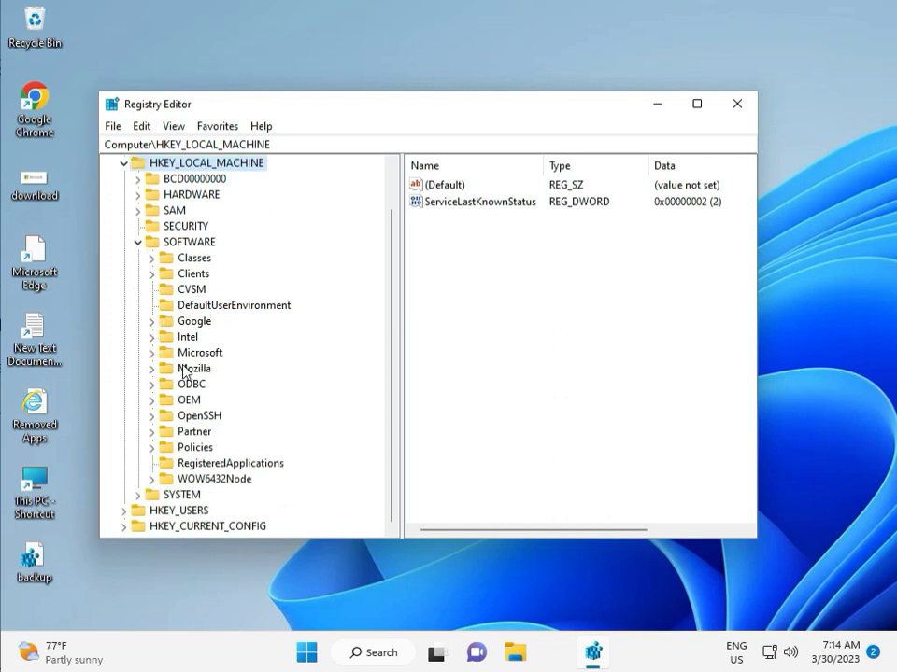
pyautogui.click(153, 449)
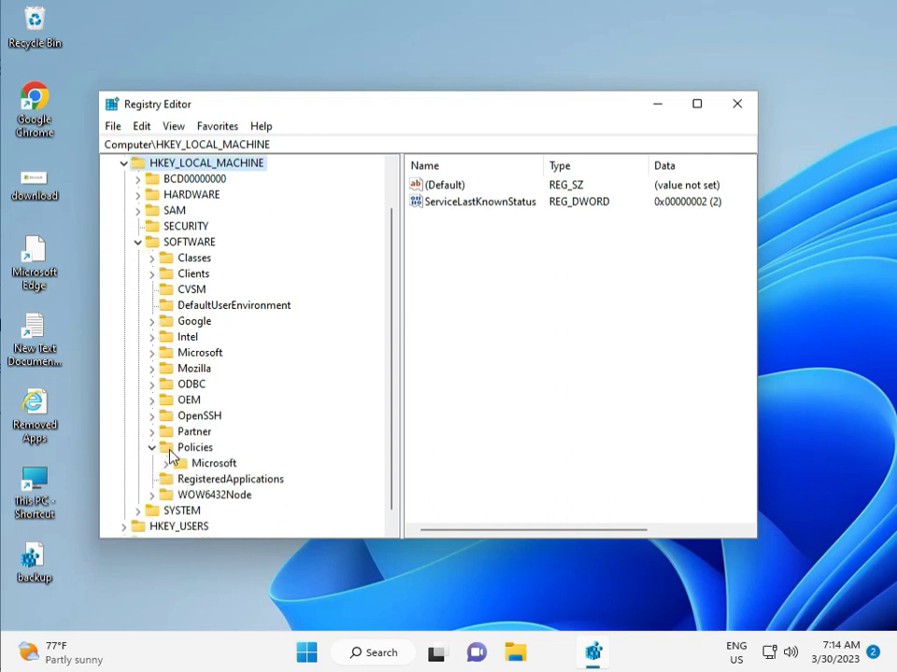
pyautogui.click(167, 464)
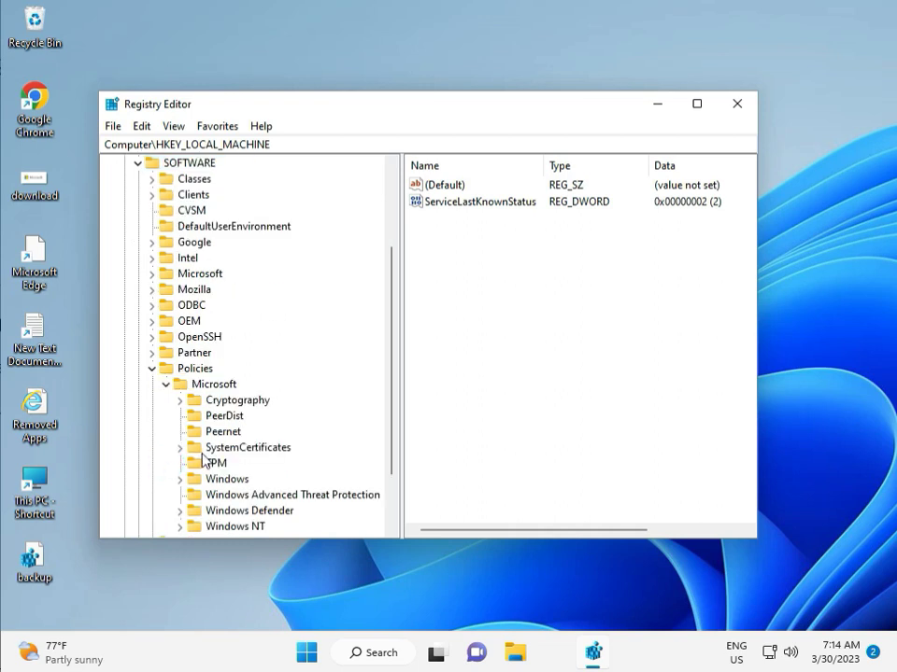
pyautogui.scroll(-2, 209, 461)
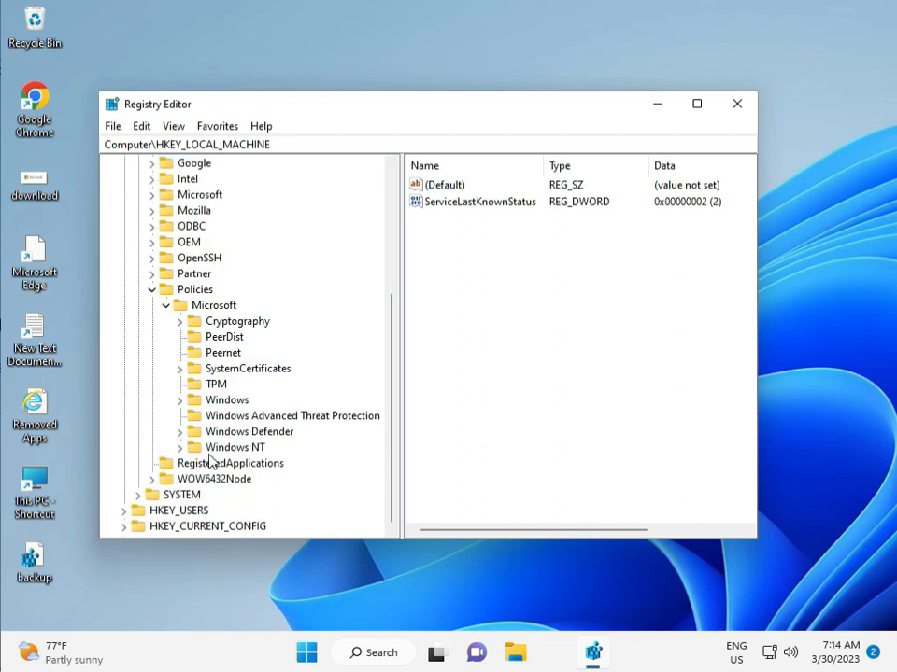
pyautogui.click(180, 400)
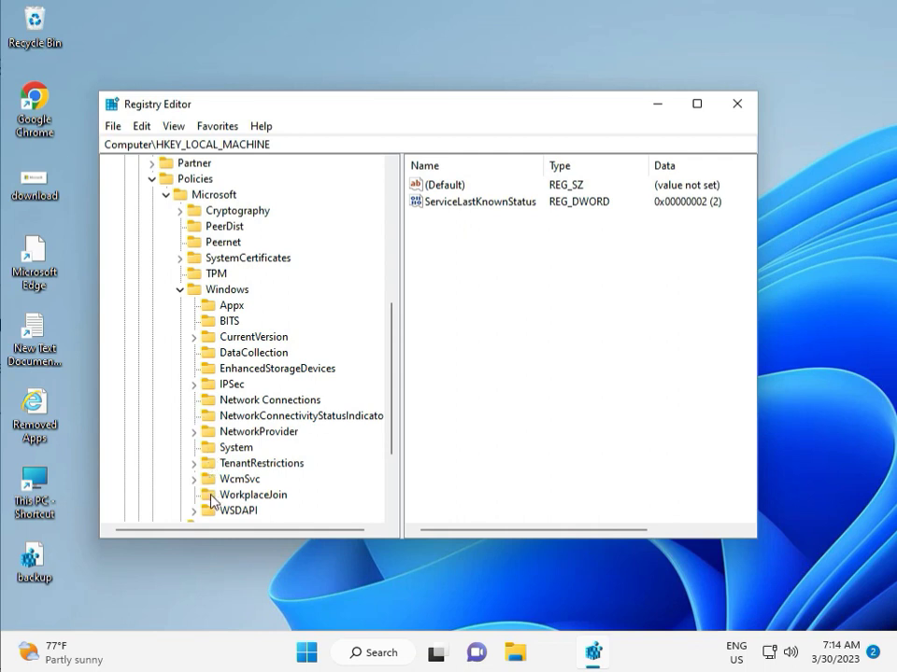
pyautogui.scroll(-1, 205, 504)
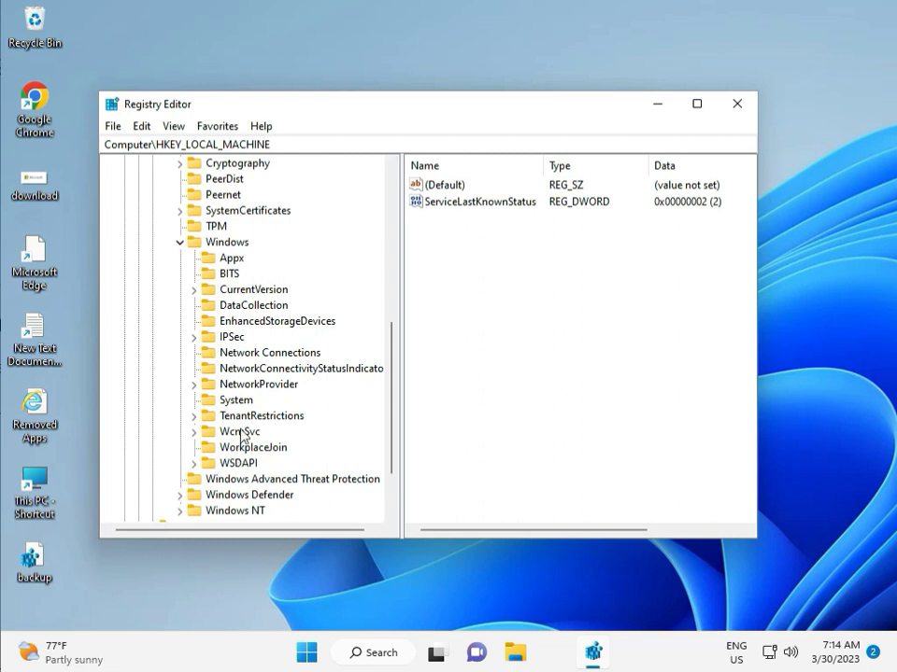
pyautogui.click(737, 104)
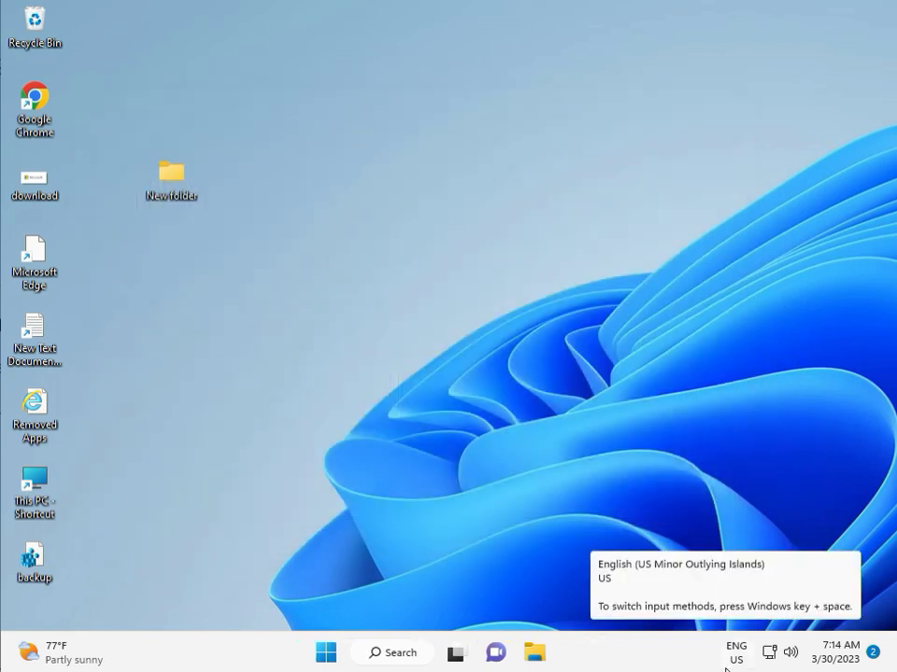
# Step: Search for cmd and open Command Prompt as administrator, approving the User Account Control request
pyautogui.click(262, 416)
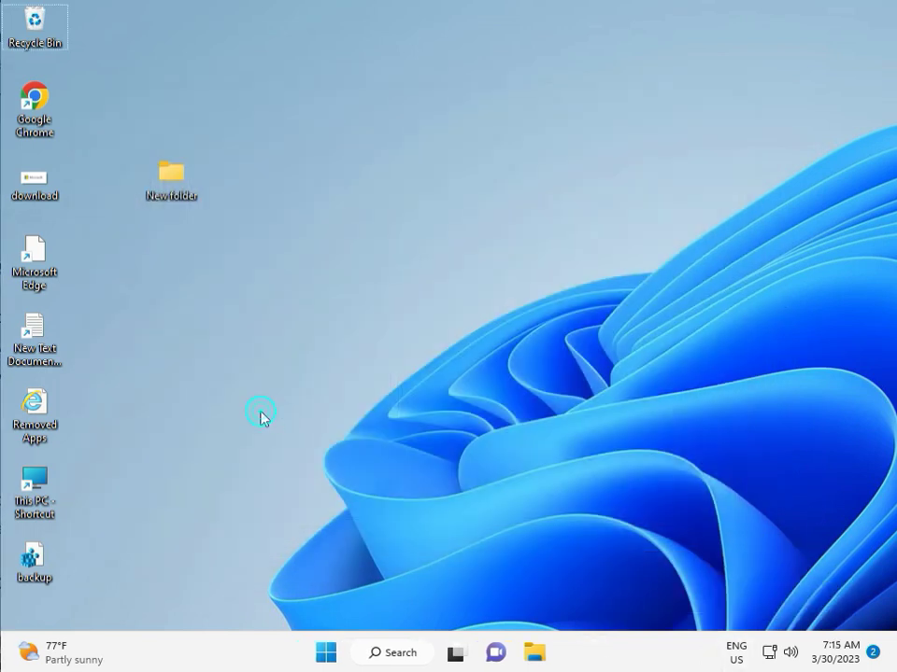
pyautogui.press('super')
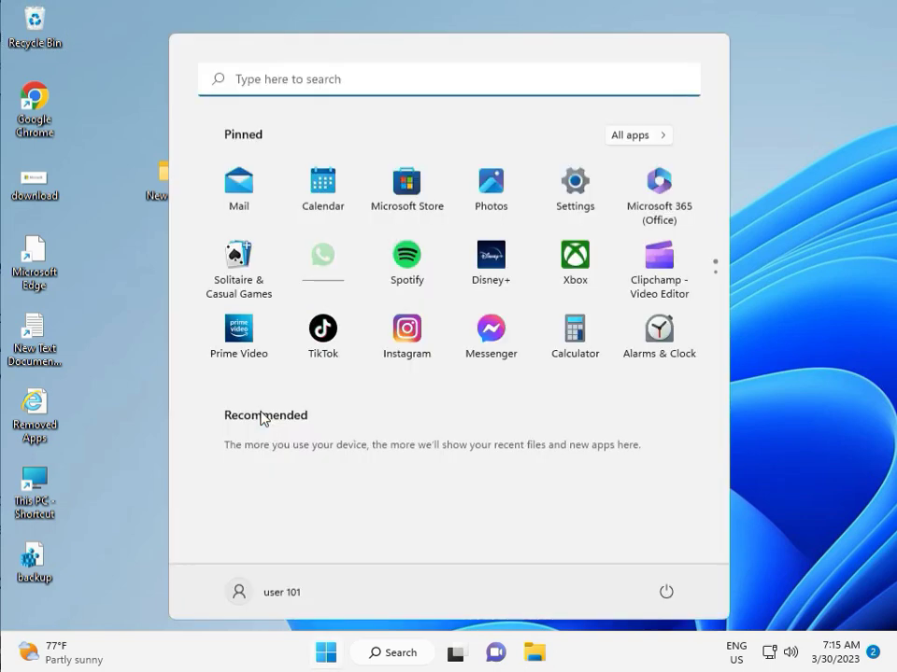
pyautogui.write('cmd')
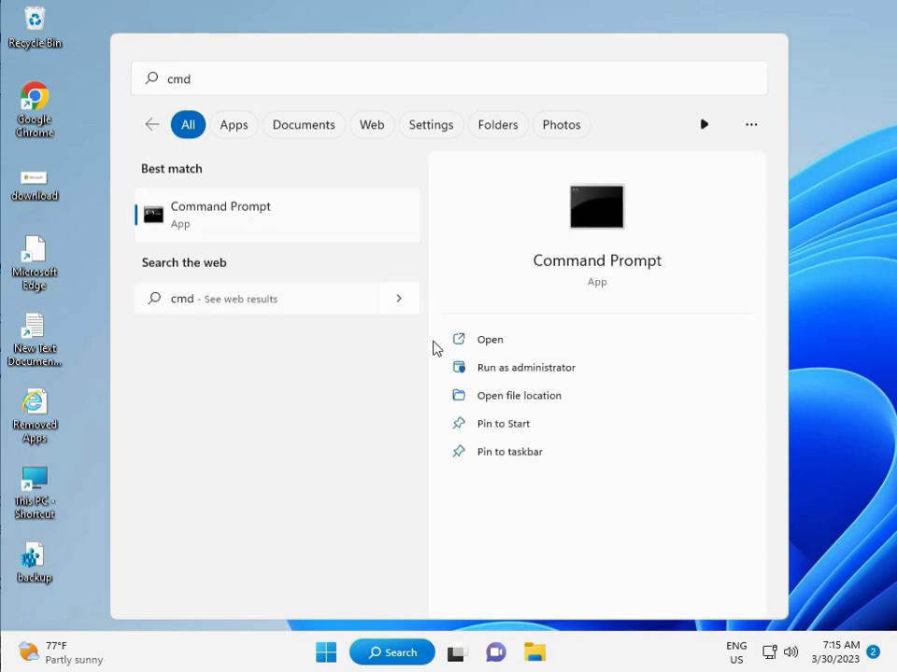
pyautogui.click(481, 370)
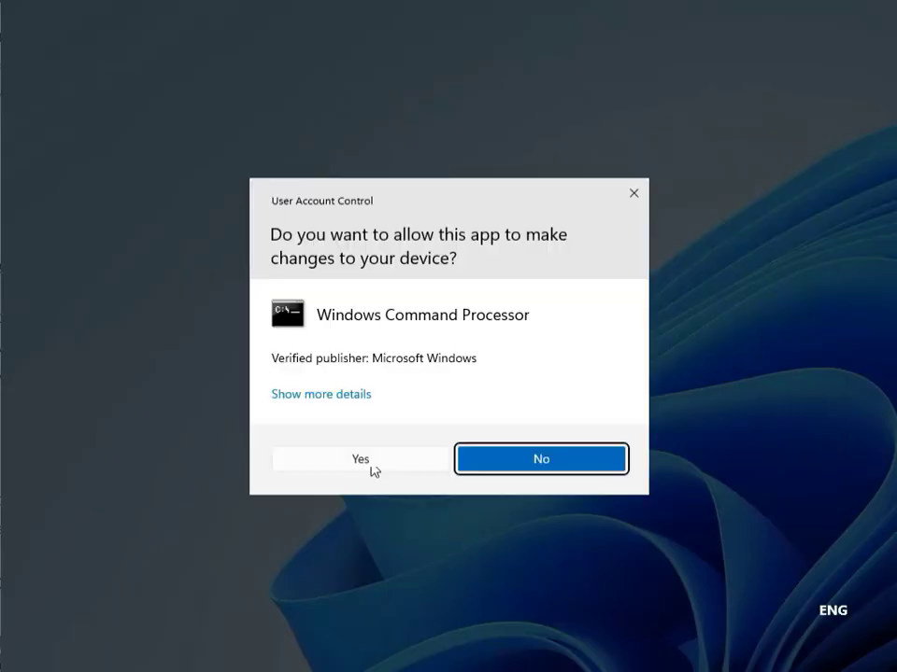
pyautogui.click(328, 462)
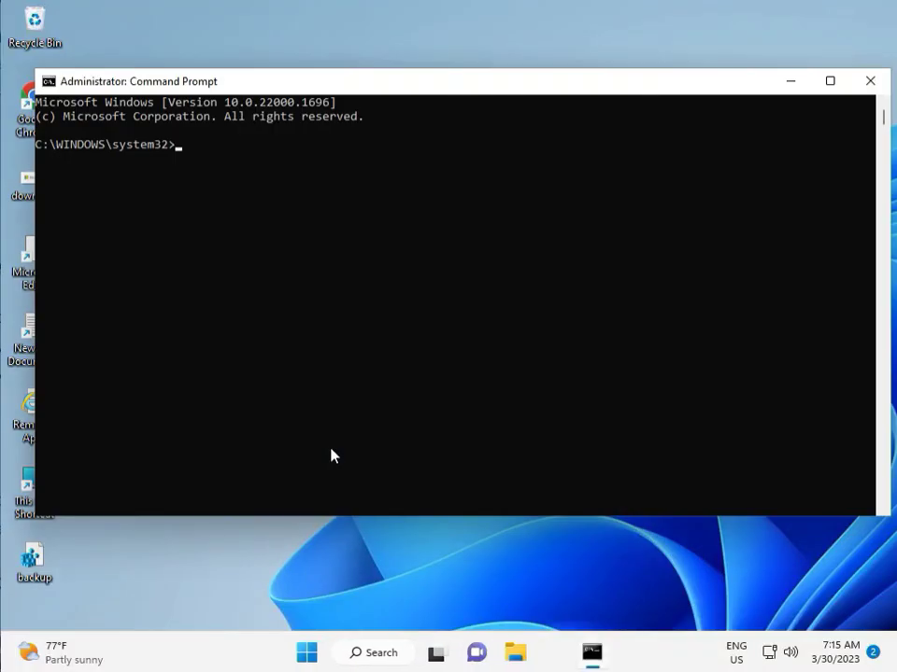
# Step: Run chkdsk /f /r, agree to schedule the volume check for the next system restart, and close Command Prompt
pyautogui.write('chkdsk /f /r')
pyautogui.press('Return')
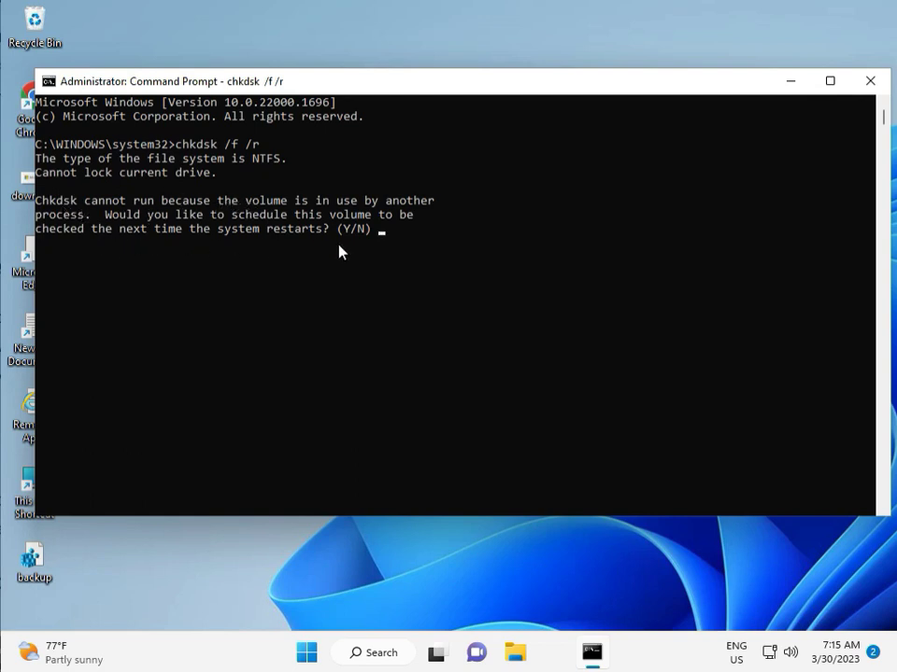
pyautogui.write('y')
pyautogui.press('Return')
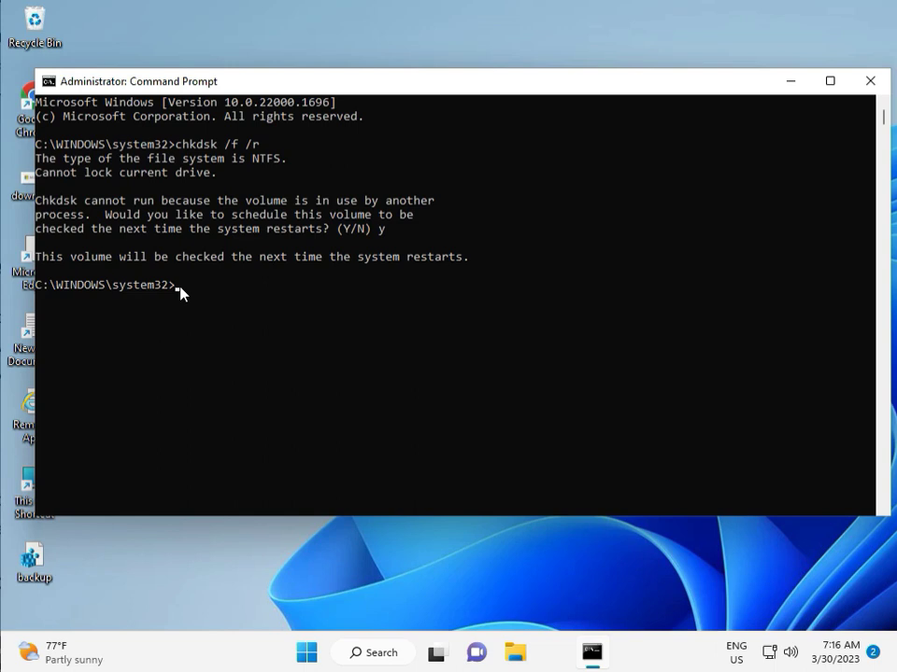
pyautogui.click(870, 81)
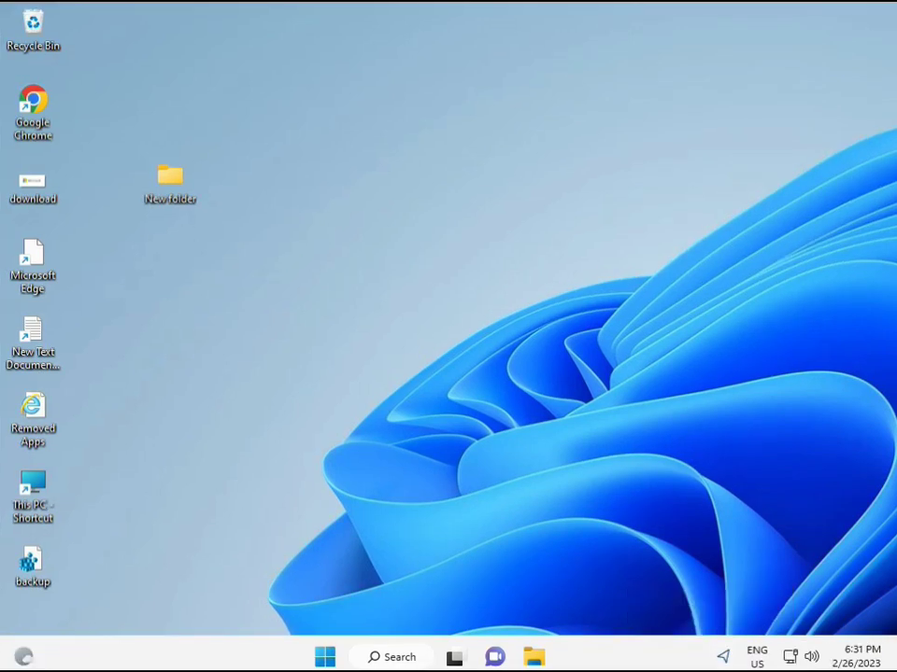
# Step: Find Command Prompt again by searching for cmd and launch it with administrator rights
pyautogui.click(325, 657)
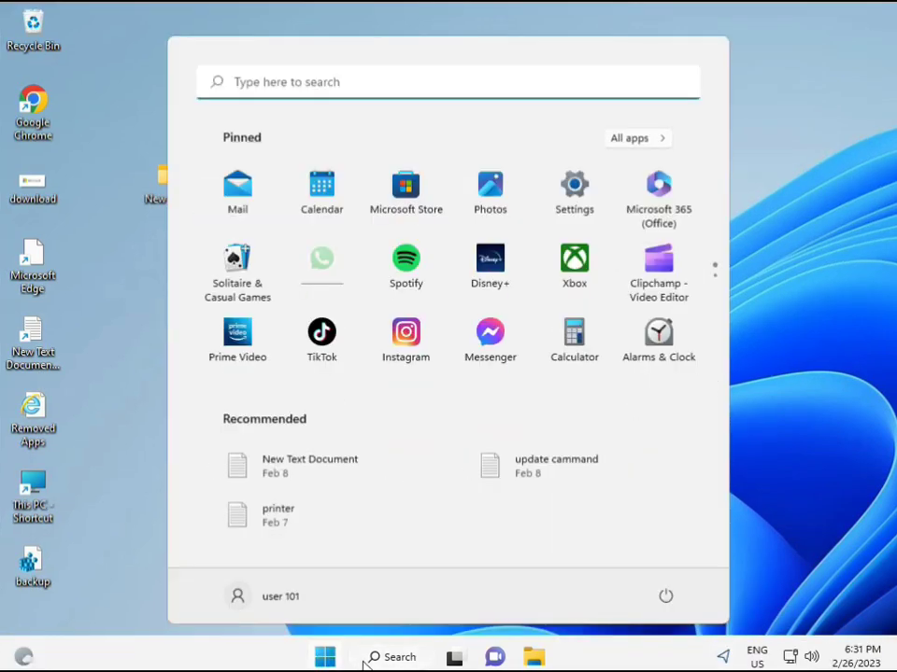
pyautogui.write('cmd')
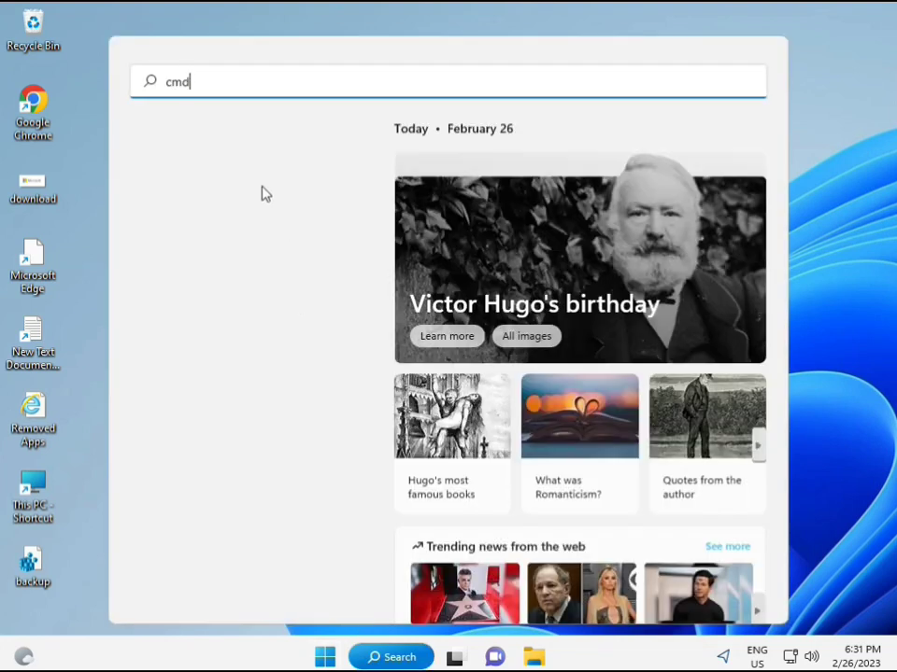
pyautogui.click(197, 219)
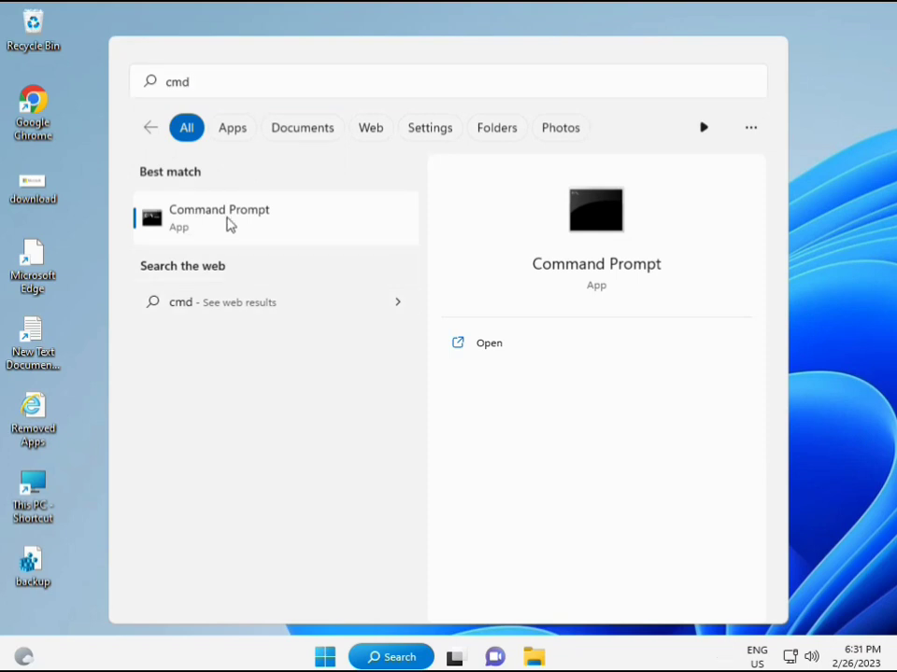
pyautogui.rightClick(229, 224)
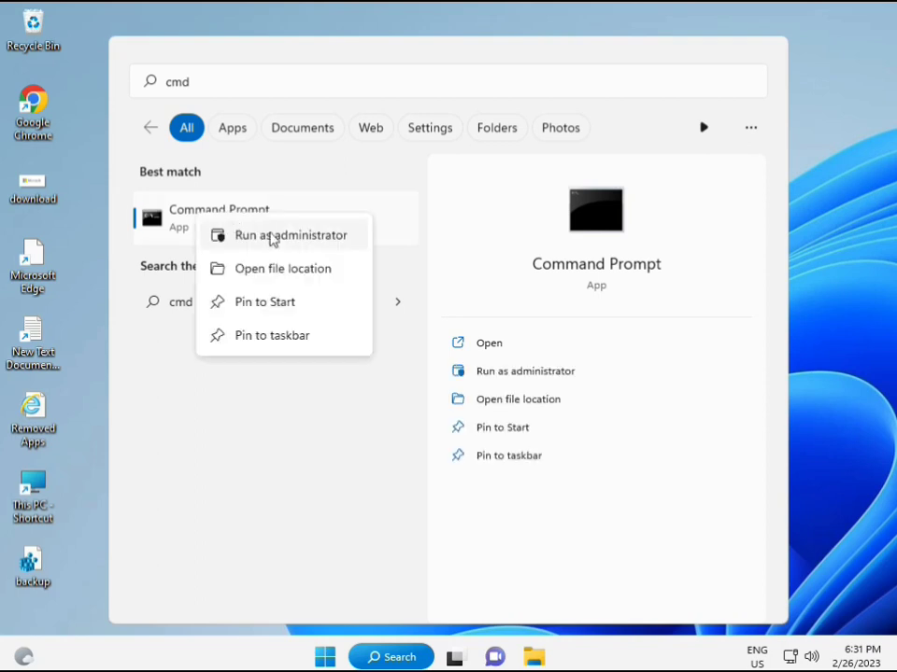
pyautogui.press('Escape')
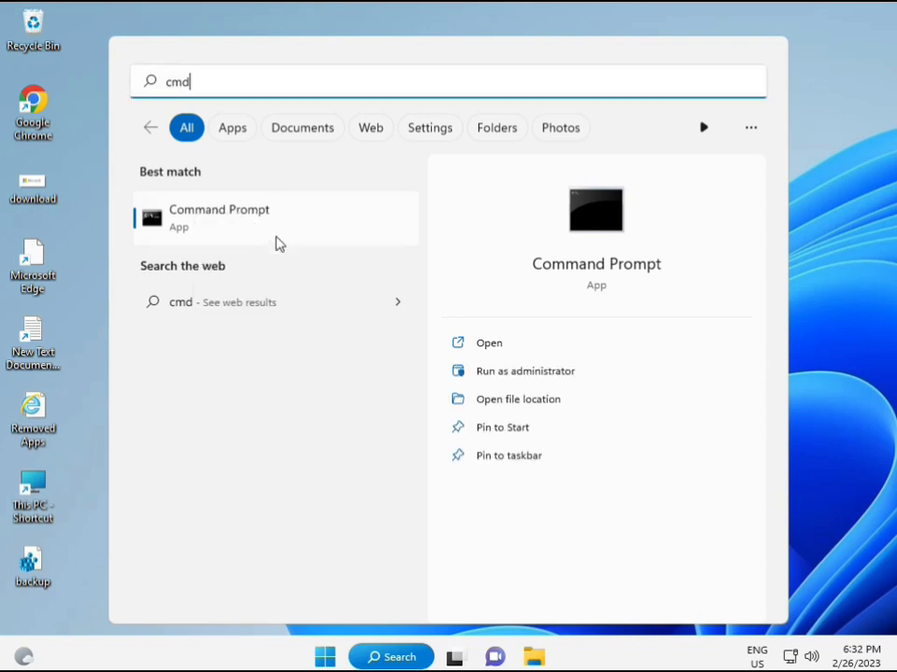
pyautogui.hotkey('ctrl', 'shift', 'Return')
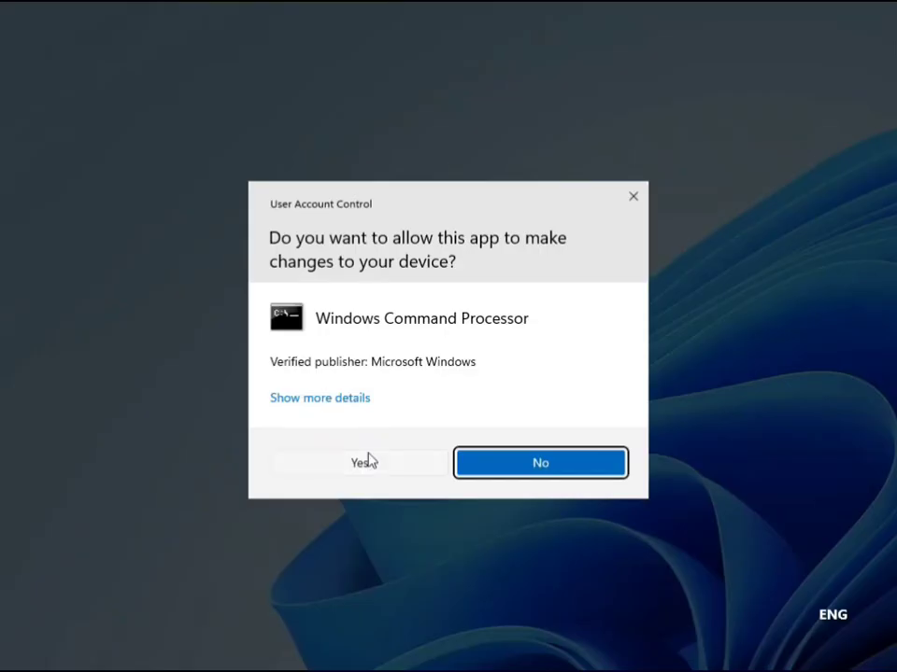
pyautogui.click(367, 463)
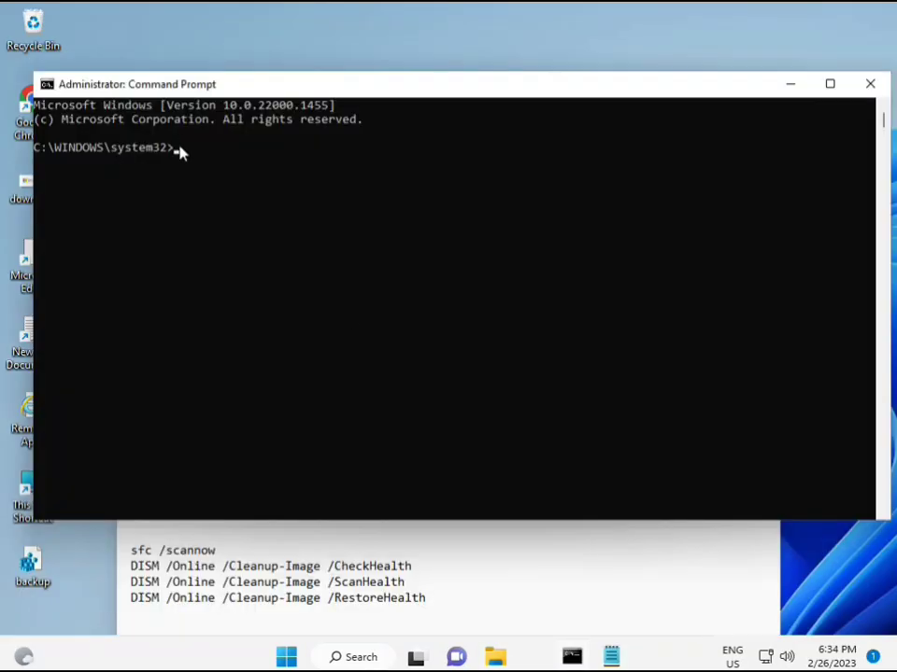
# Step: Start a system file scan with the command sfc /scannow
pyautogui.click(181, 153)
pyautogui.write('sca')
pyautogui.press('BackSpace')
pyautogui.press('BackSpace')
pyautogui.press('BackSpace')
pyautogui.write('sfc /scannow')
pyautogui.press('Return')
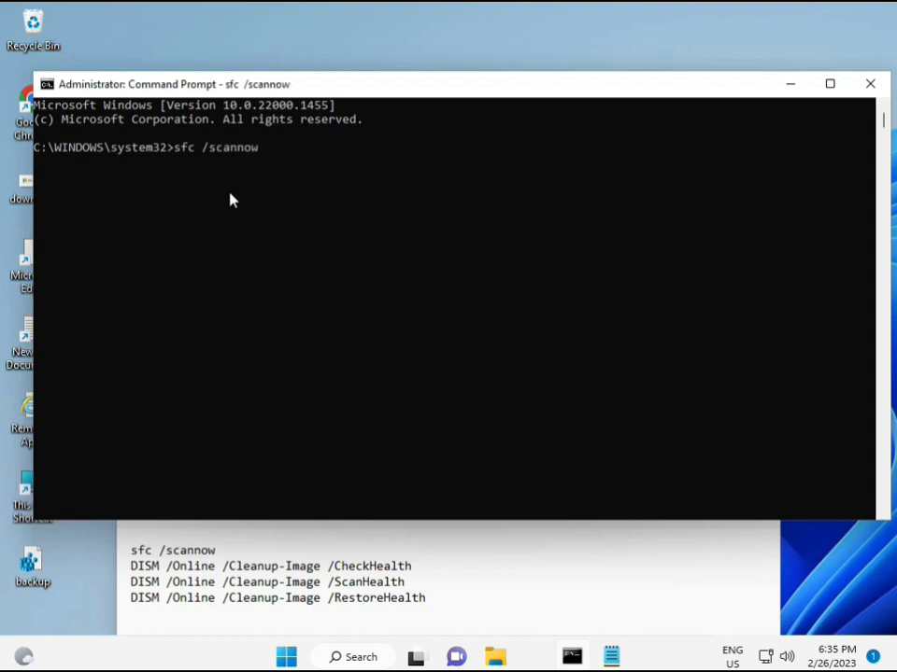